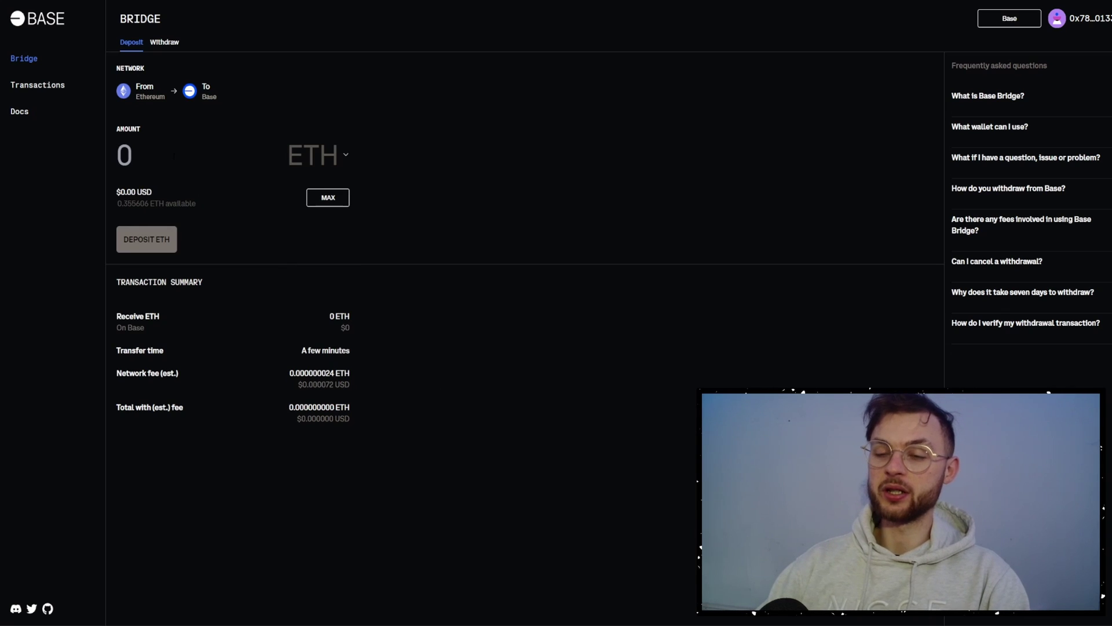
# Step: Enter 0.1 as the ETH amount on the Ethereum-to-Base deposit form
pyautogui.write('.1')
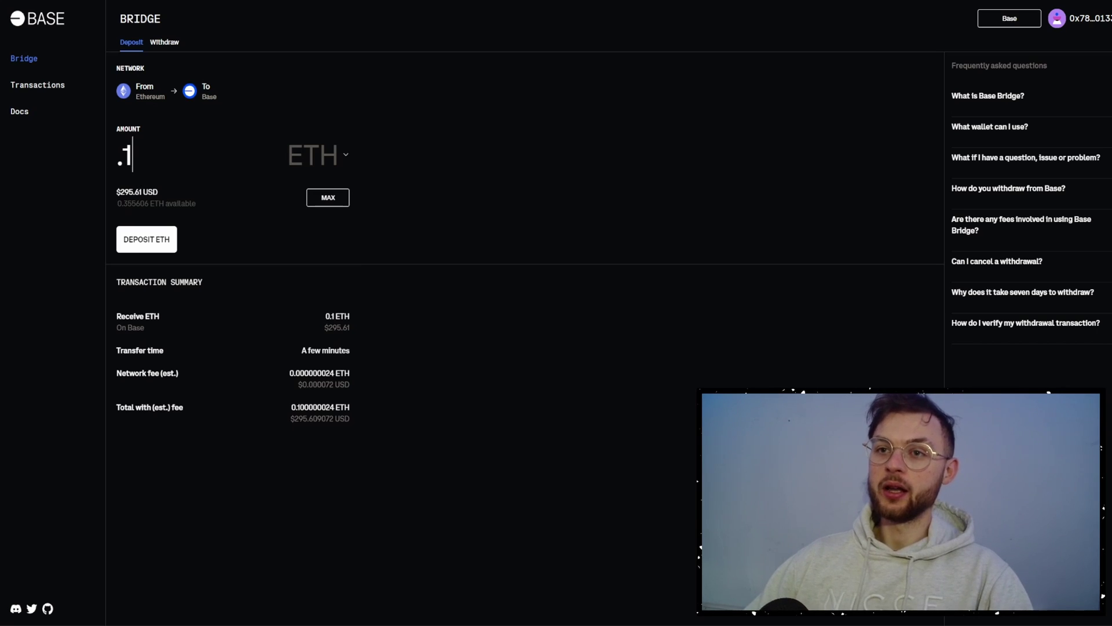
# Step: Add the Base network (chain ID 8453, ETH) to MetaMask from ChainList's Base card
pyautogui.click(208, 2)
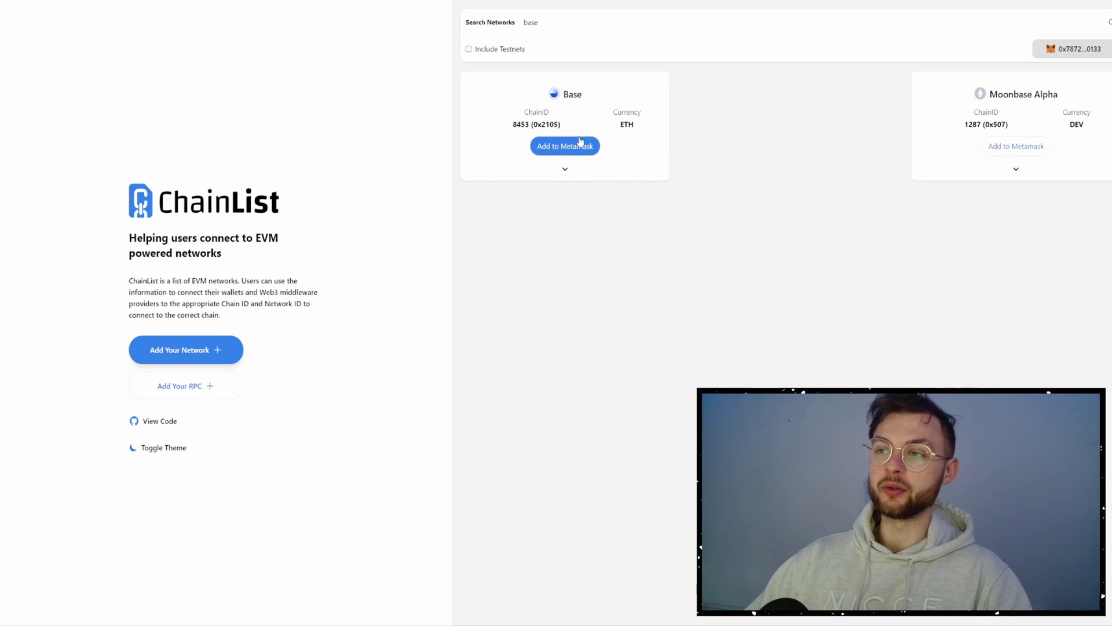
pyautogui.click(564, 147)
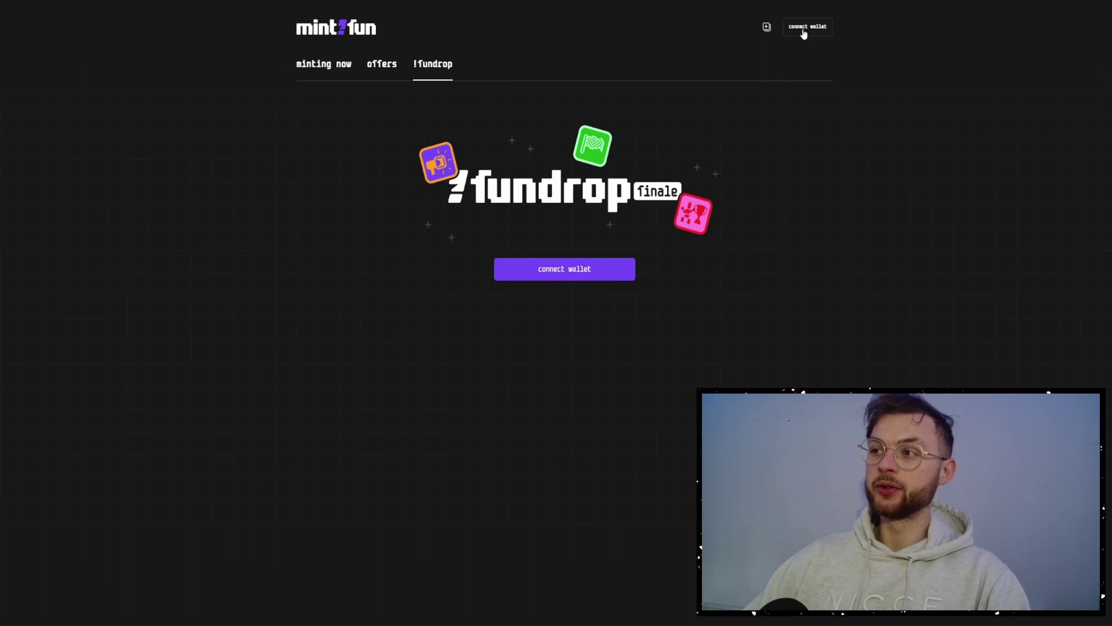
# Step: Connect the MetaMask wallet to mint.fun and approve the connection
pyautogui.click(802, 30)
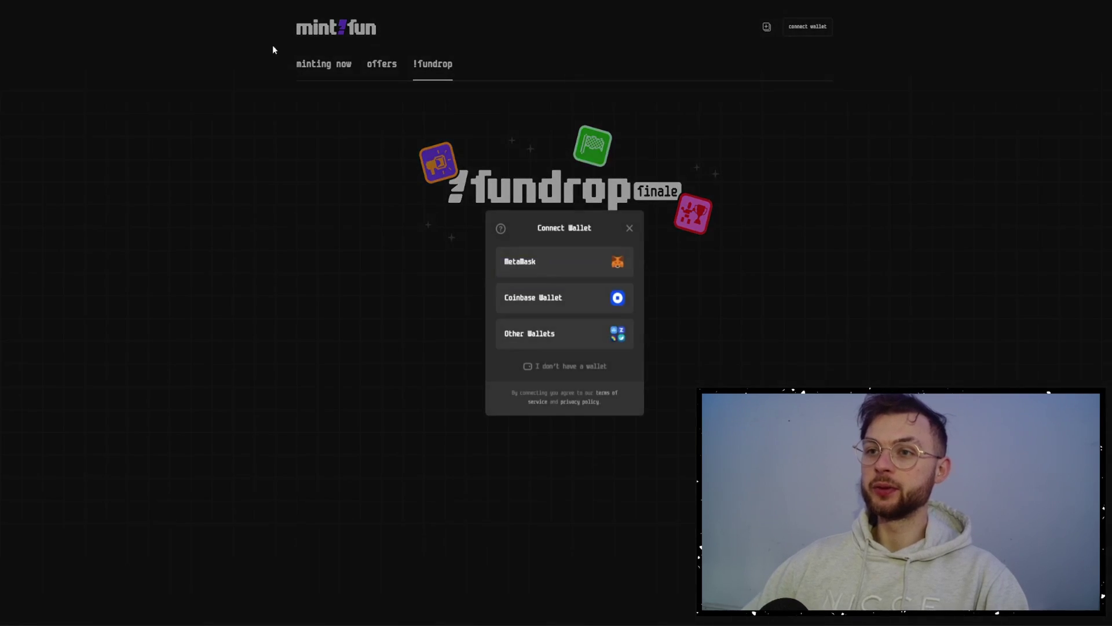
pyautogui.click(570, 265)
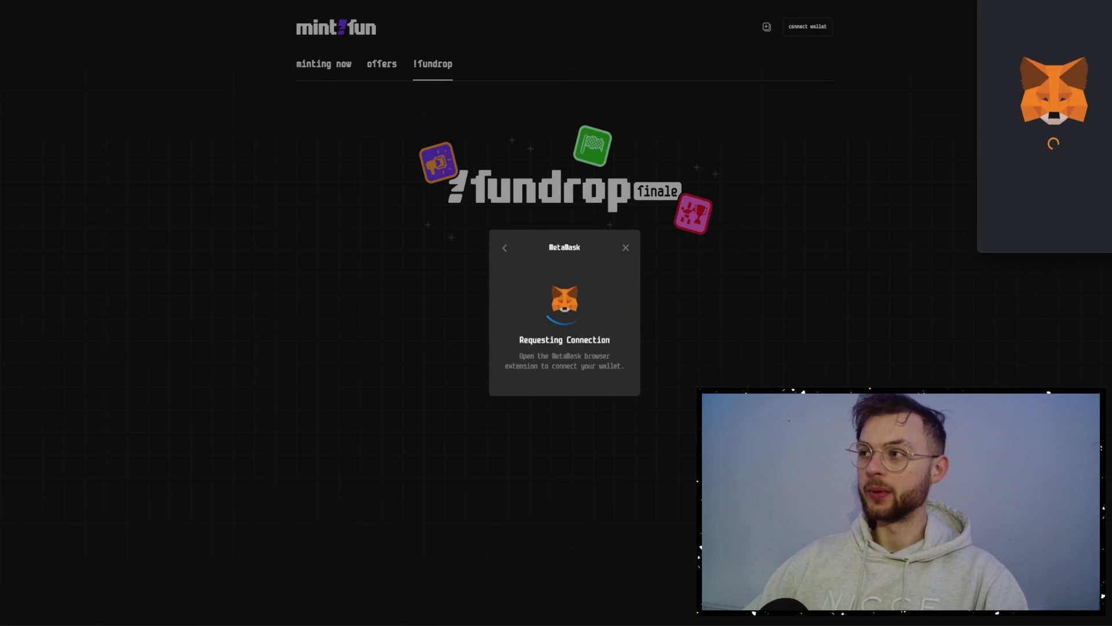
pyautogui.moveTo(1029, 7); pyautogui.dragTo(836, 154)
pyautogui.click(840, 412)
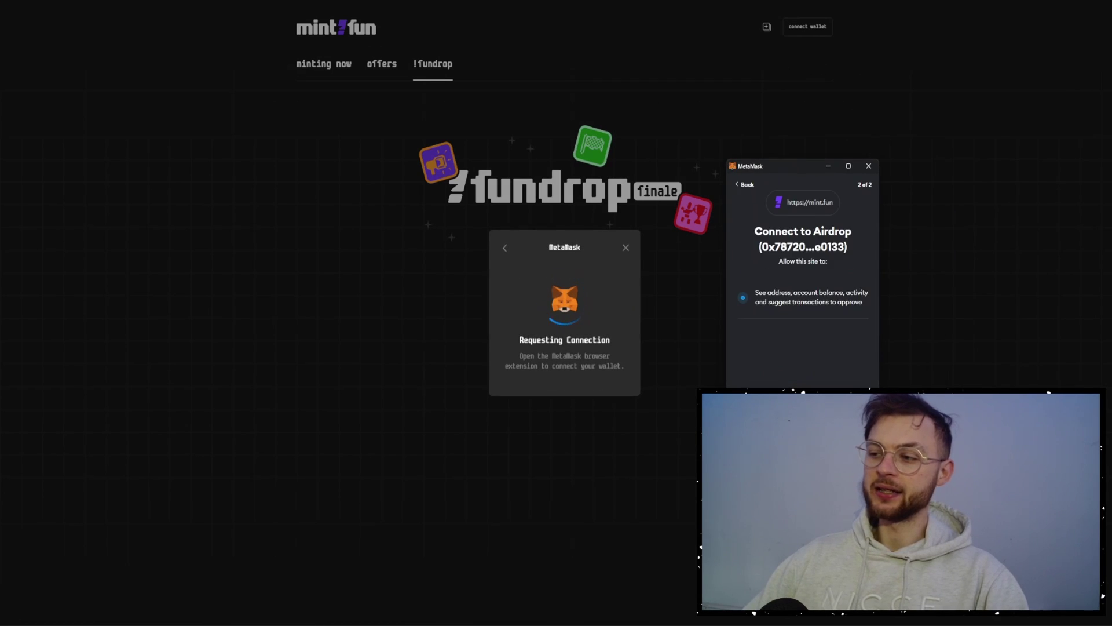
pyautogui.click(840, 412)
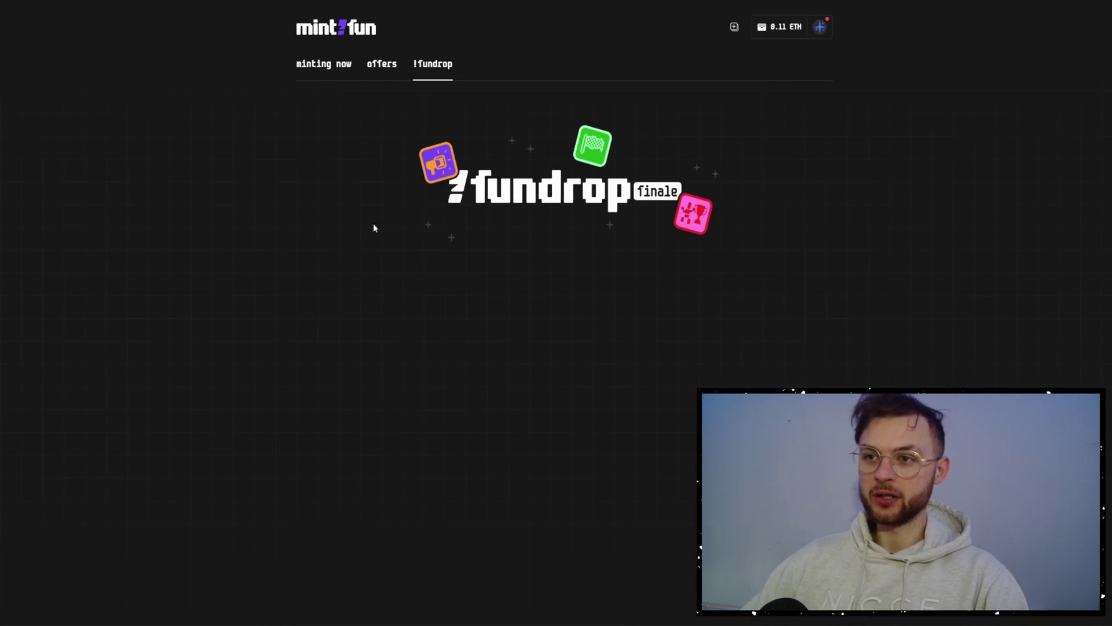
# Step: Filter the minting-now feed to Base, showing Aux Arbres, 02.23 and L3s for Base
pyautogui.click(333, 75)
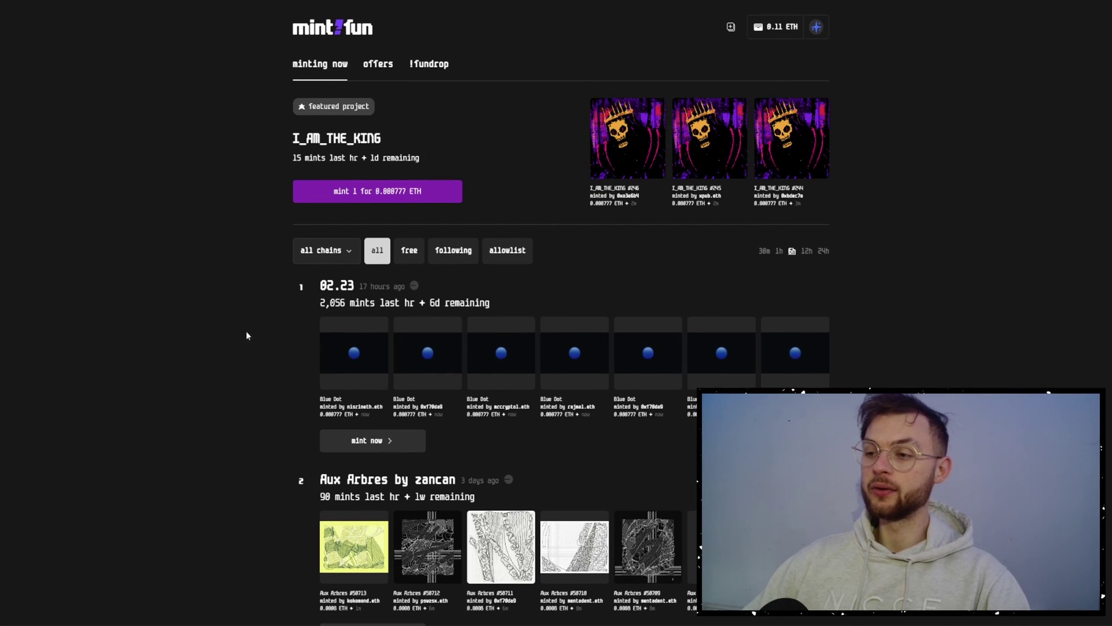
pyautogui.scroll(-7, 255, 355)
pyautogui.scroll(5, 266, 324)
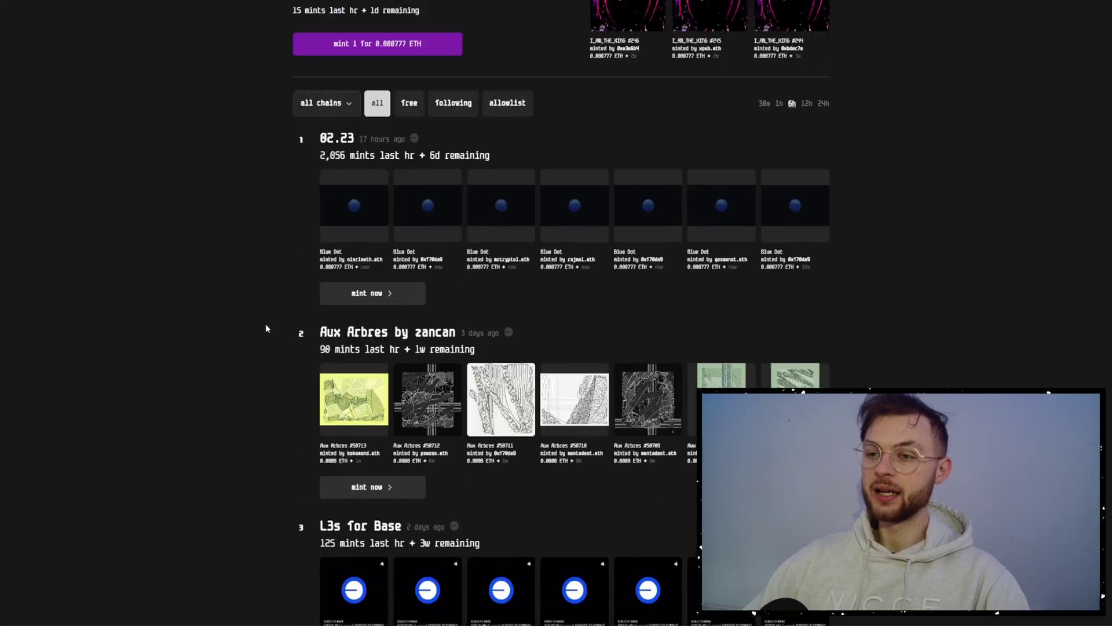
pyautogui.scroll(3, 269, 312)
pyautogui.click(313, 251)
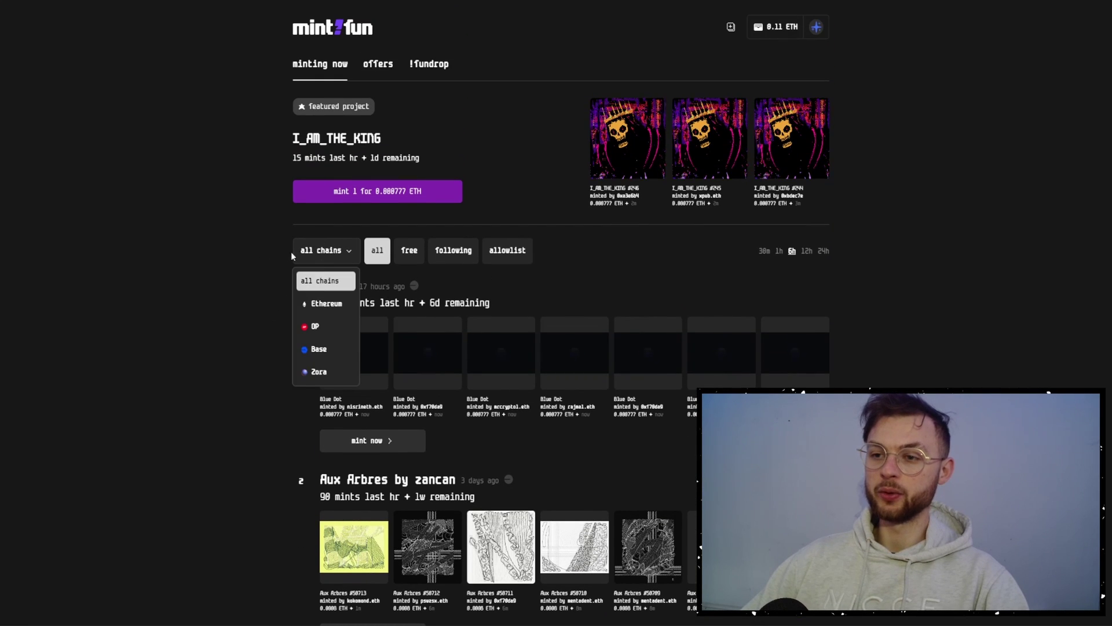
pyautogui.click(318, 349)
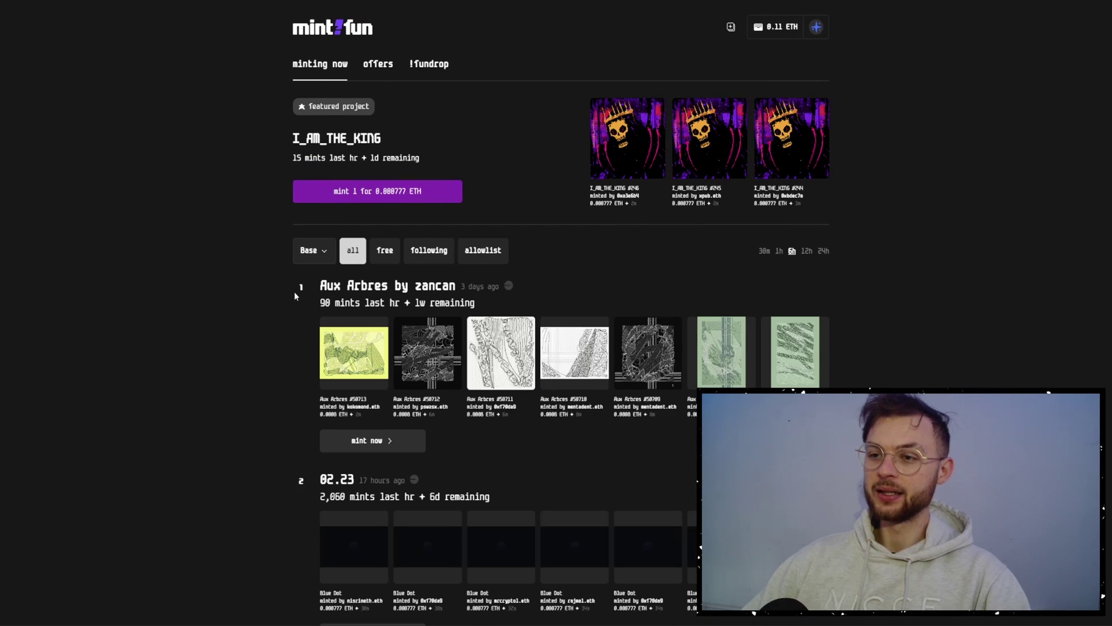
pyautogui.scroll(-3, 388, 348)
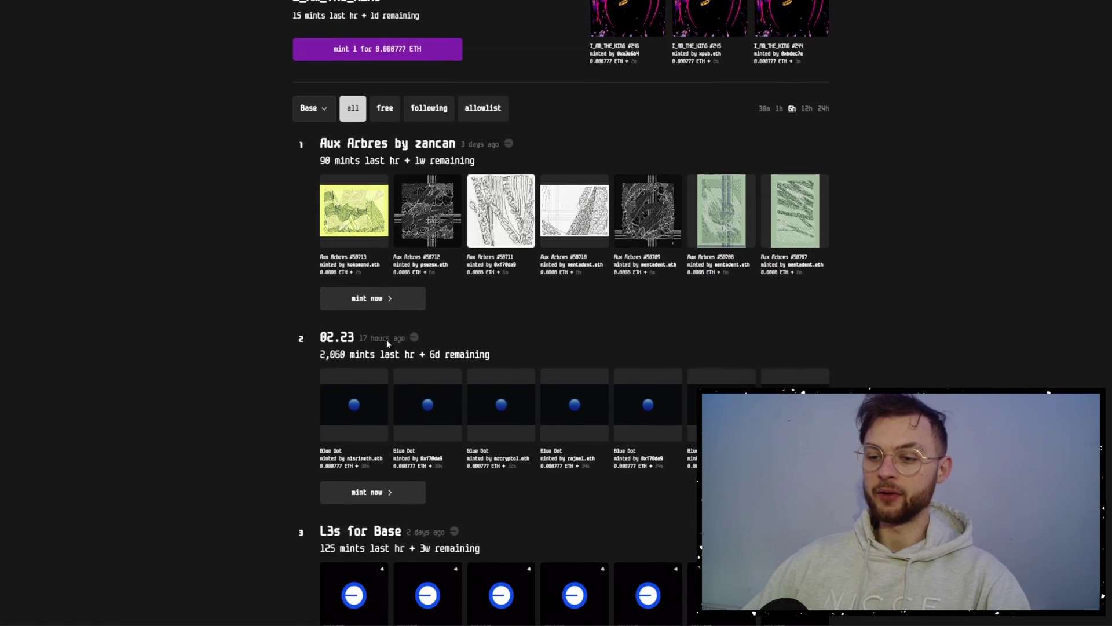
pyautogui.scroll(-9, 387, 340)
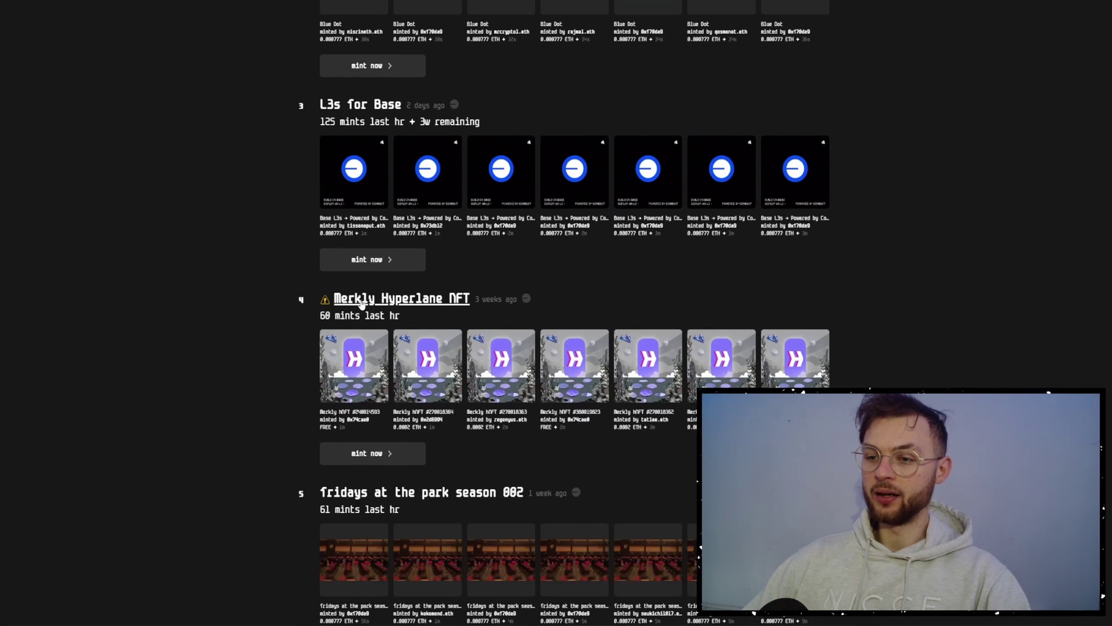
pyautogui.scroll(-4, 309, 401)
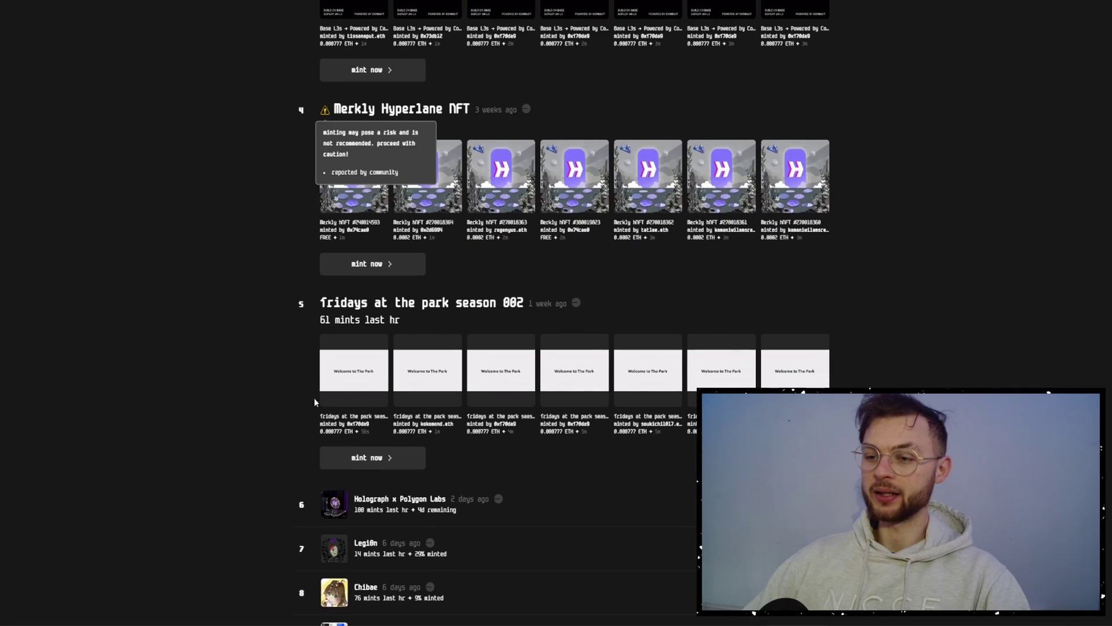
pyautogui.scroll(15, 273, 387)
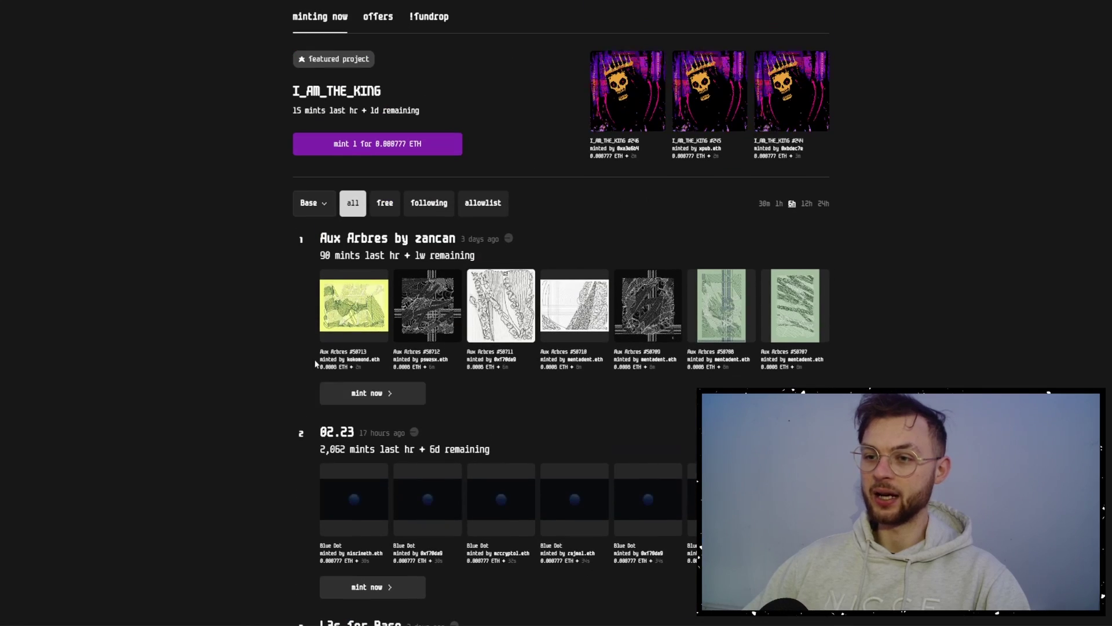
pyautogui.scroll(-1, 367, 389)
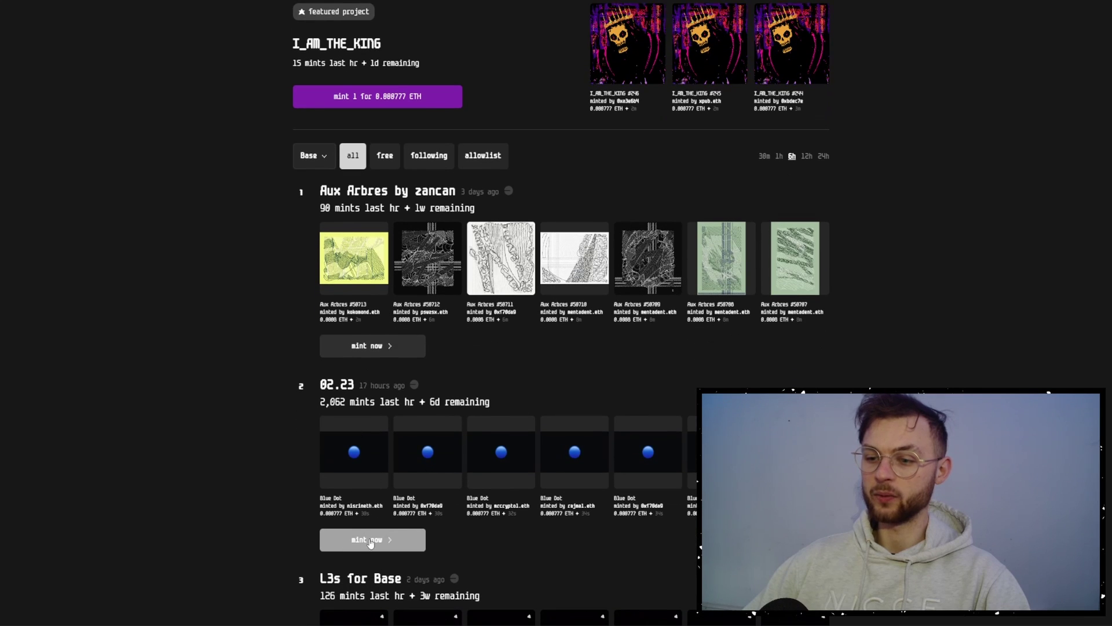
# Step: Start a mint of the paid 02.23 drop, then cancel it
pyautogui.click(371, 543)
pyautogui.click(564, 408)
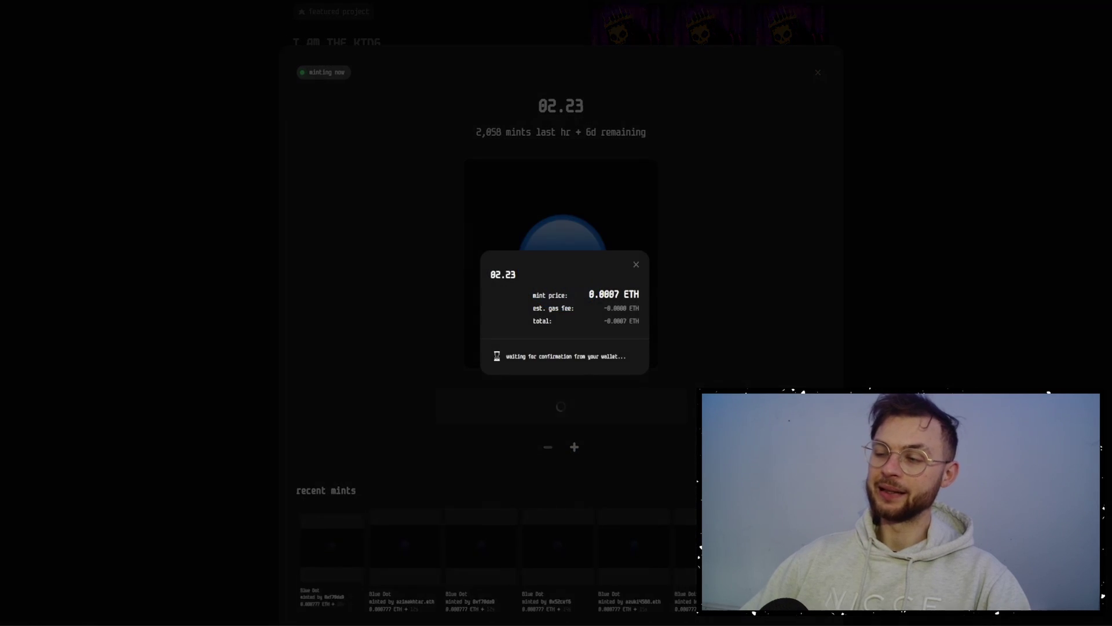
pyautogui.click(259, 291)
pyautogui.scroll(-1, 259, 286)
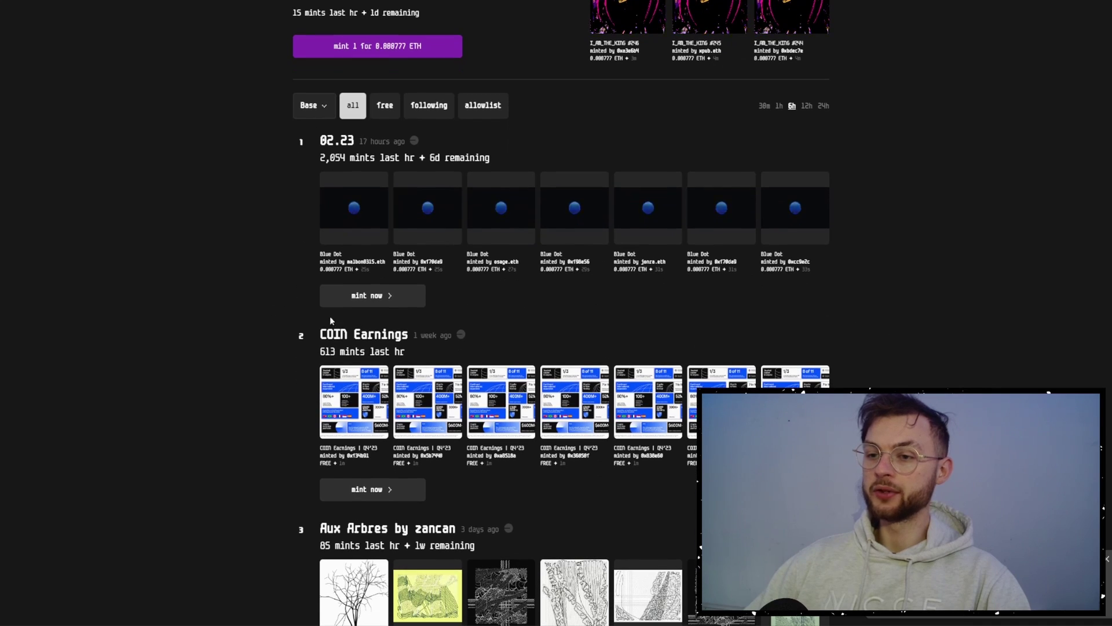
pyautogui.scroll(-2, 312, 413)
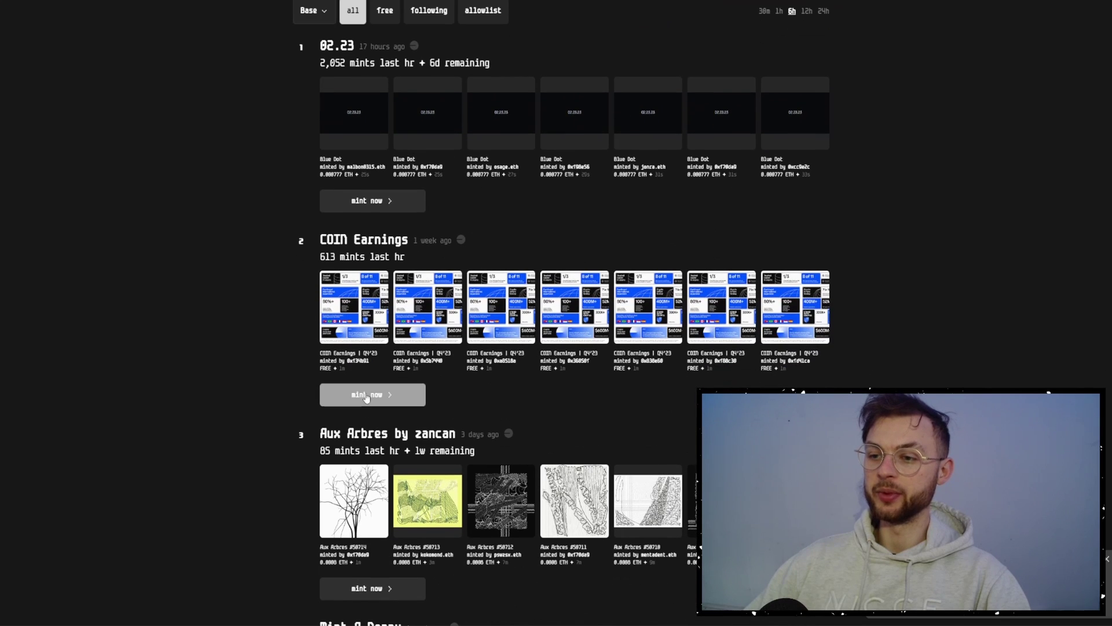
# Step: Mint one free COIN Earnings NFT, confirming the transaction in MetaMask
pyautogui.click(367, 396)
pyautogui.click(556, 405)
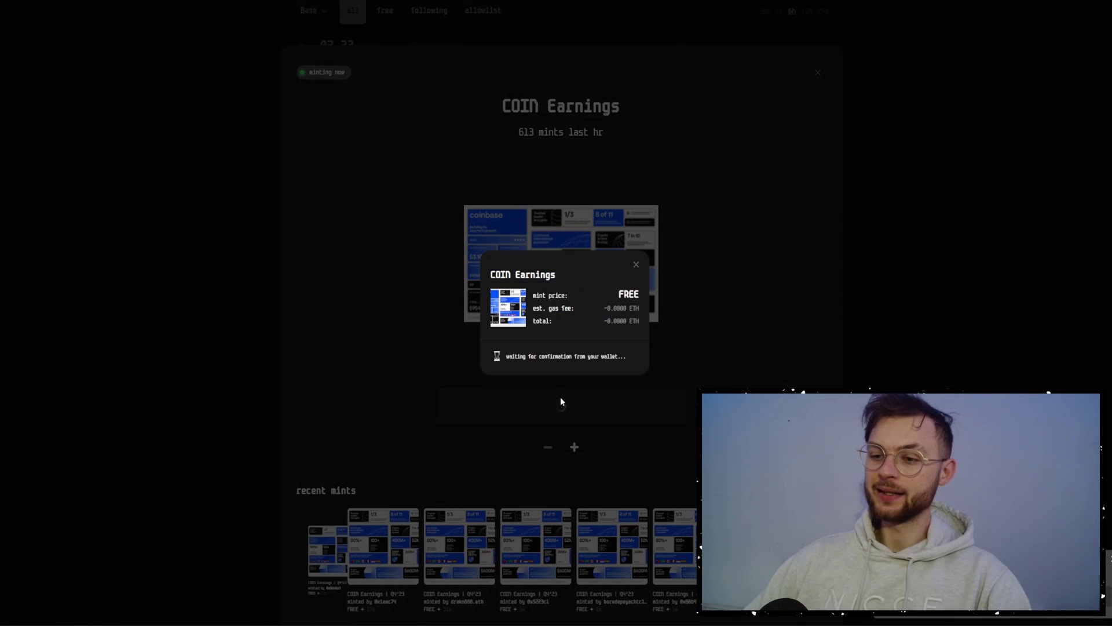
pyautogui.moveTo(899, 96); pyautogui.dragTo(722, 133)
pyautogui.scroll(-2, 731, 255)
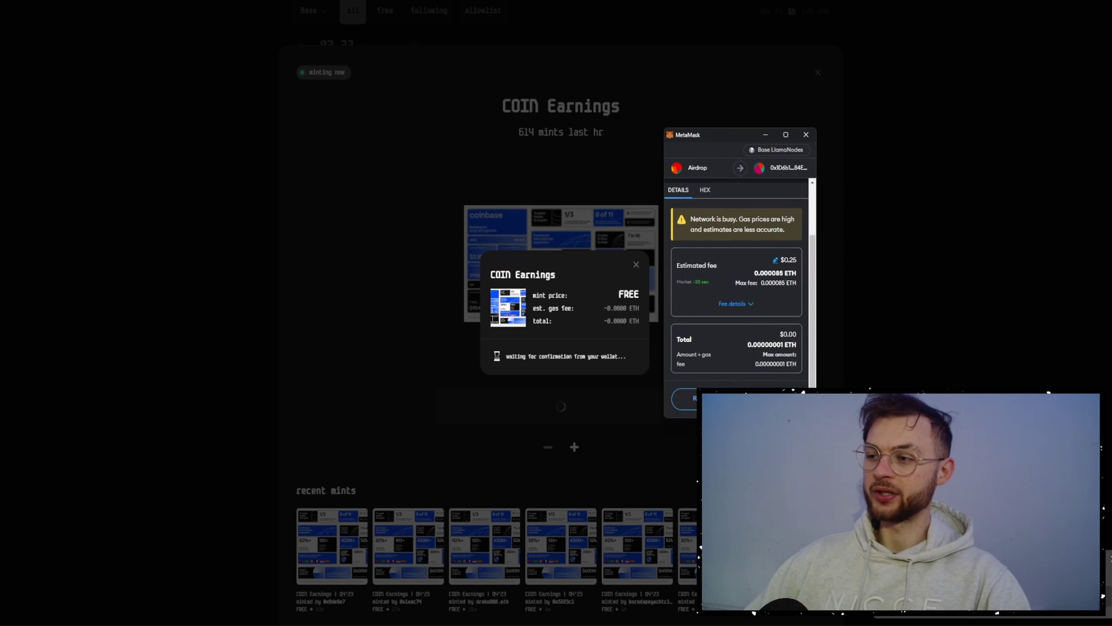
pyautogui.click(776, 400)
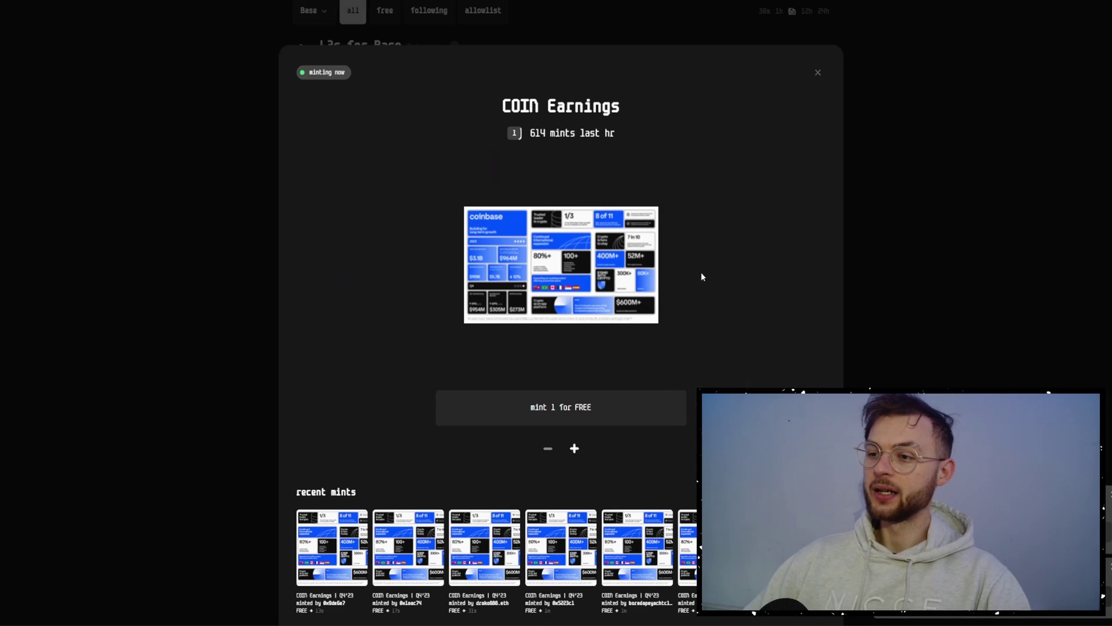
pyautogui.click(818, 73)
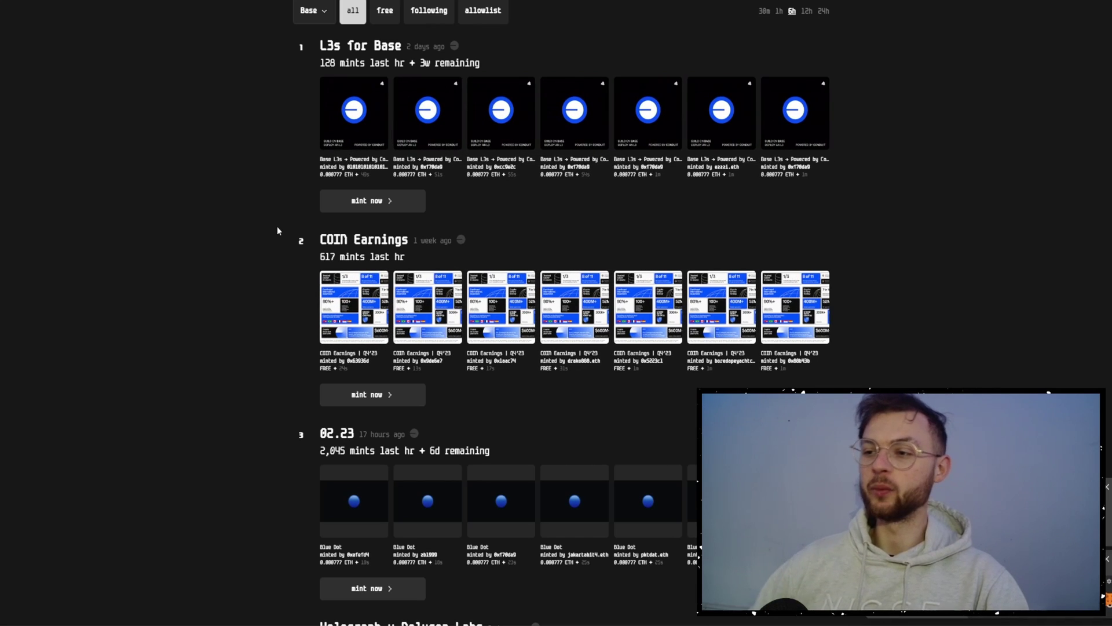
pyautogui.scroll(5, 250, 236)
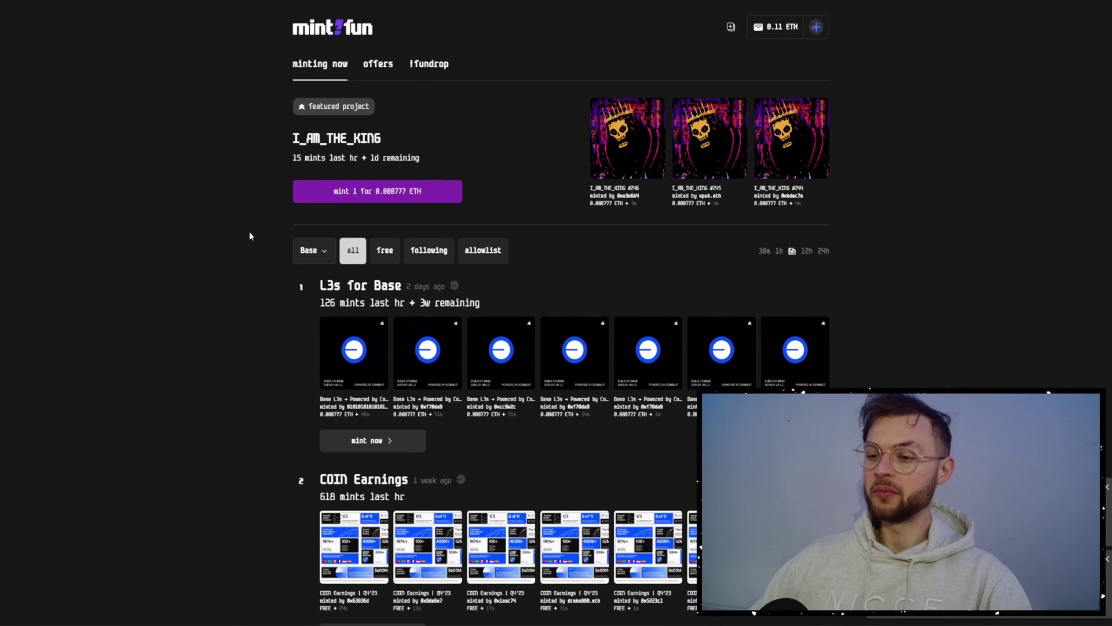
pyautogui.scroll(-2, 250, 236)
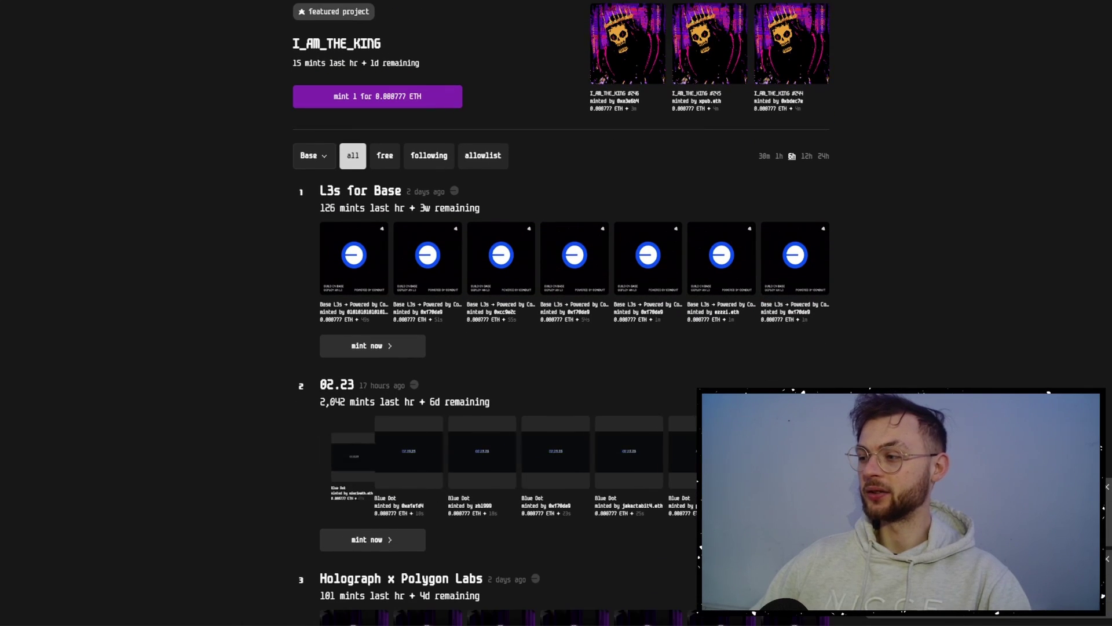
pyautogui.scroll(2, 256, 334)
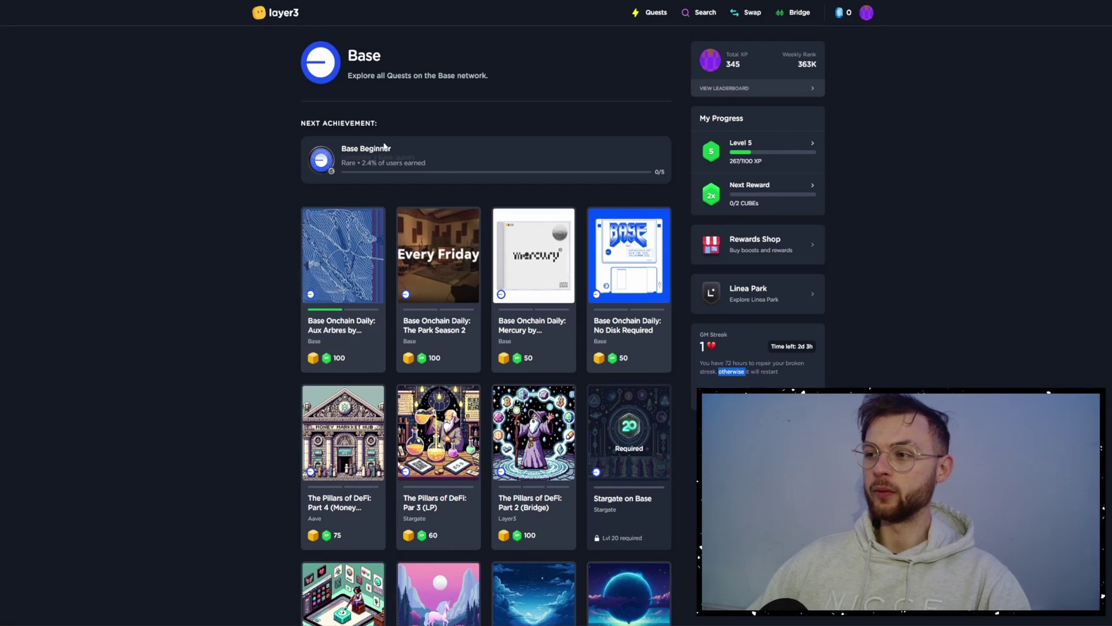
# Step: Open the Base Onchain Daily: Aux Arbres quest on Layer3 to its Mint on Highlight step
pyautogui.scroll(-2, 234, 243)
pyautogui.scroll(2, 193, 241)
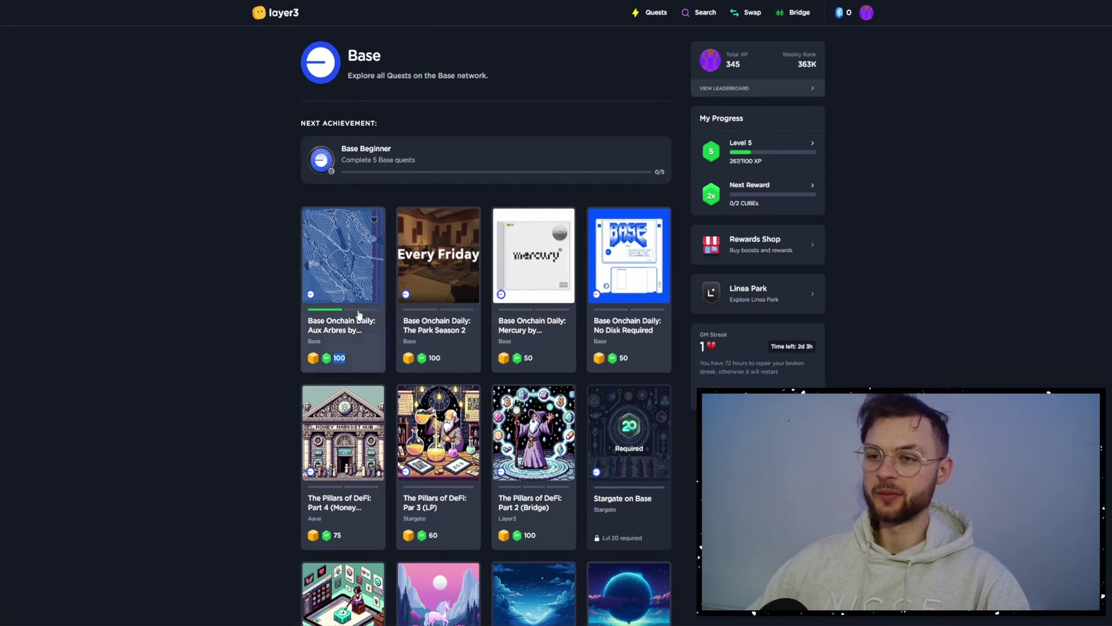
pyautogui.scroll(-1, 363, 316)
pyautogui.scroll(-2, 280, 350)
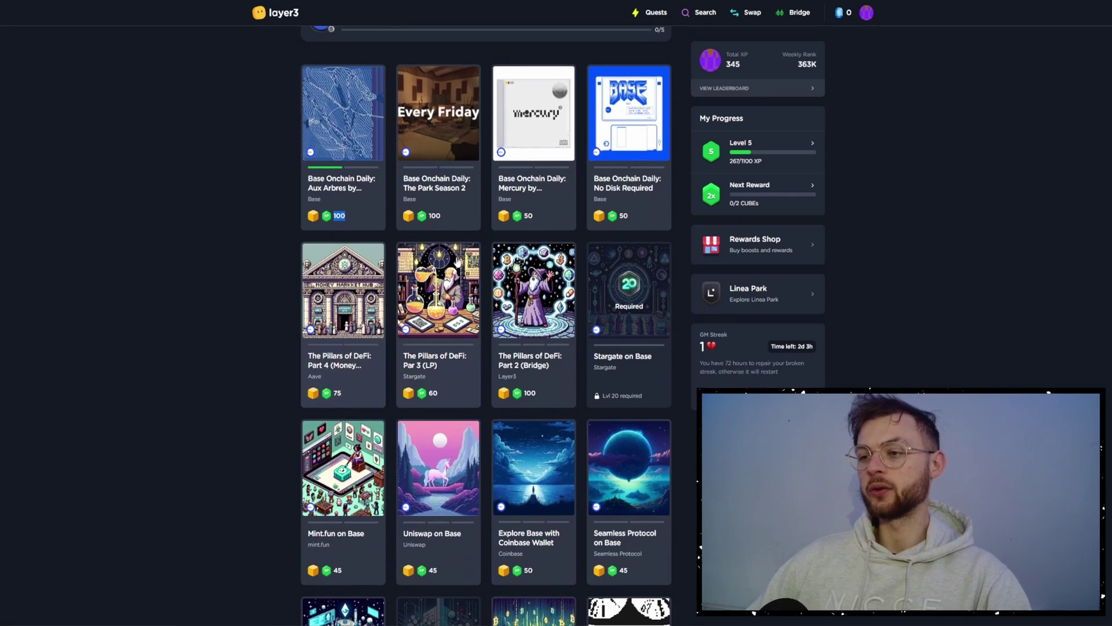
pyautogui.scroll(-2, 280, 362)
pyautogui.scroll(-3, 281, 379)
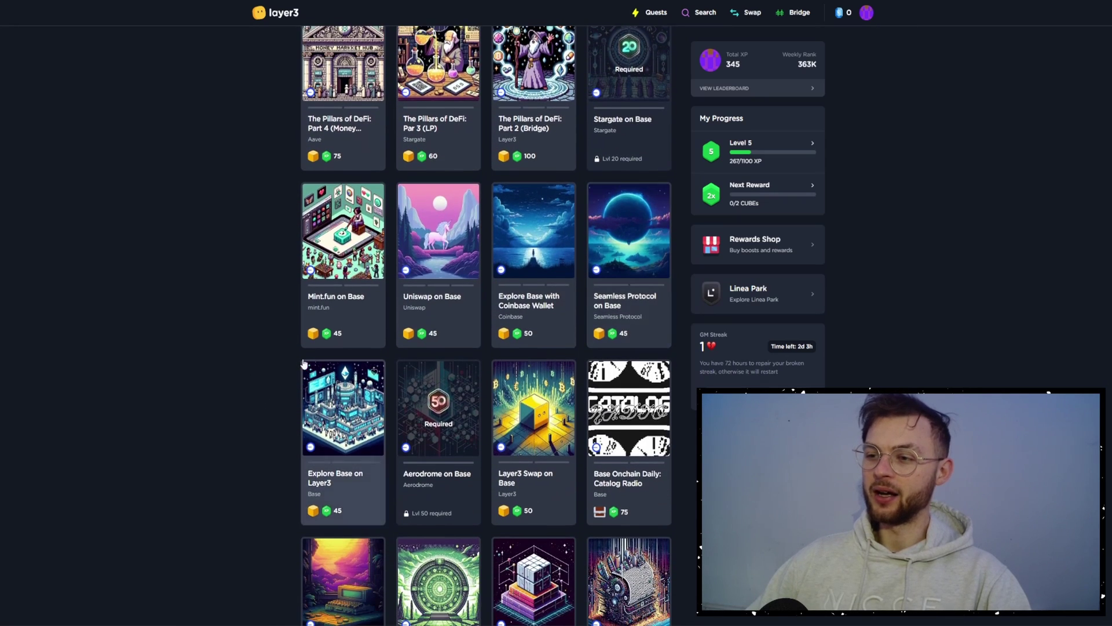
pyautogui.scroll(8, 313, 342)
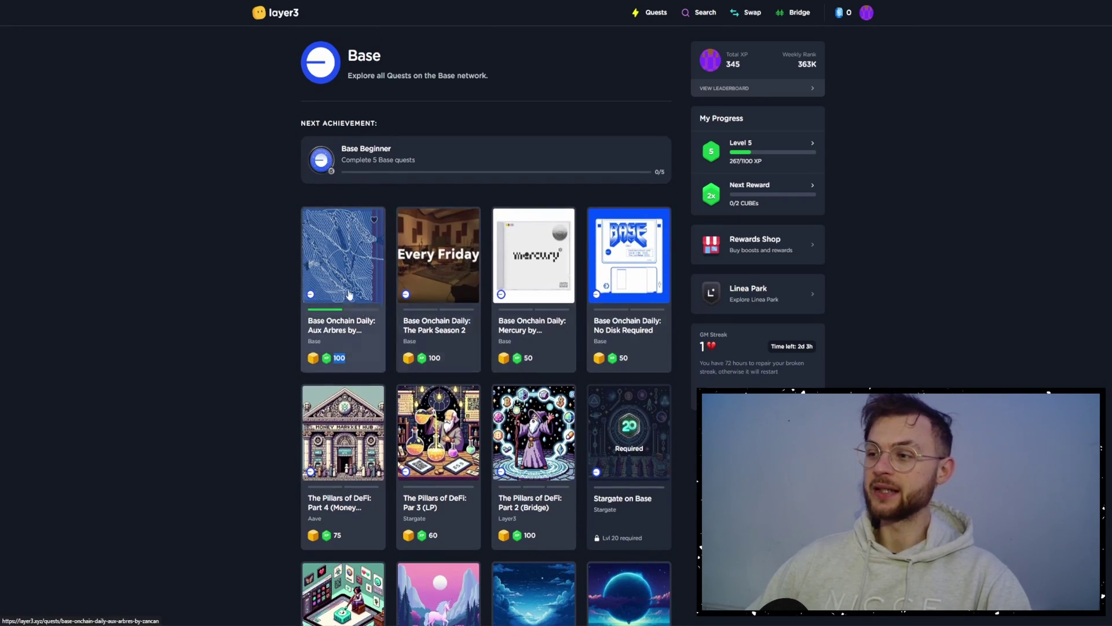
pyautogui.click(376, 307)
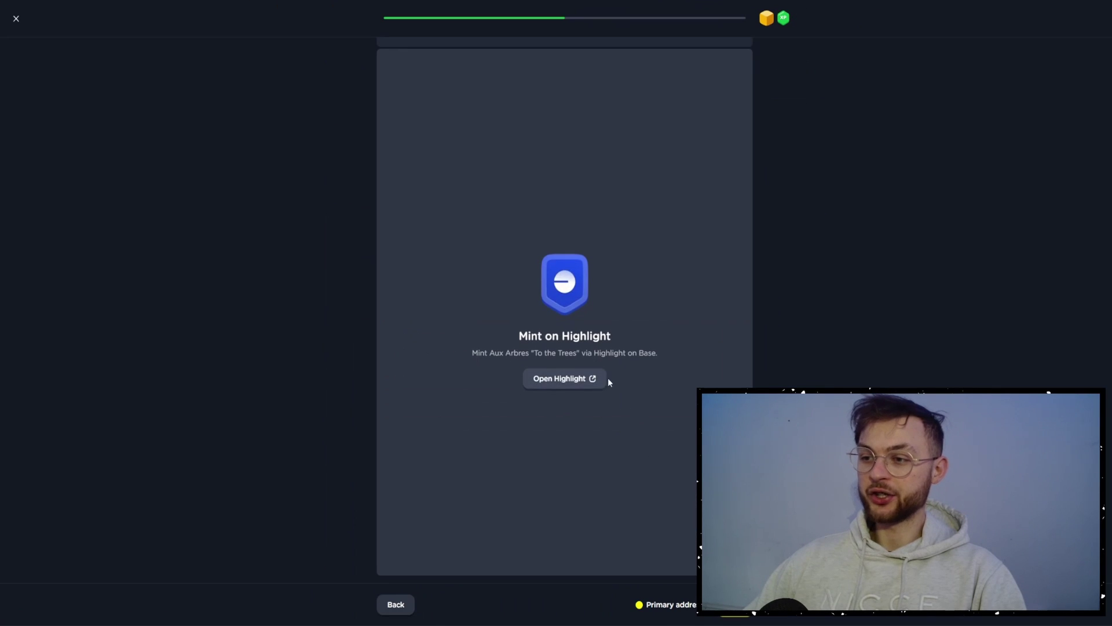
pyautogui.moveTo(505, 353); pyautogui.dragTo(621, 341)
pyautogui.click(622, 341)
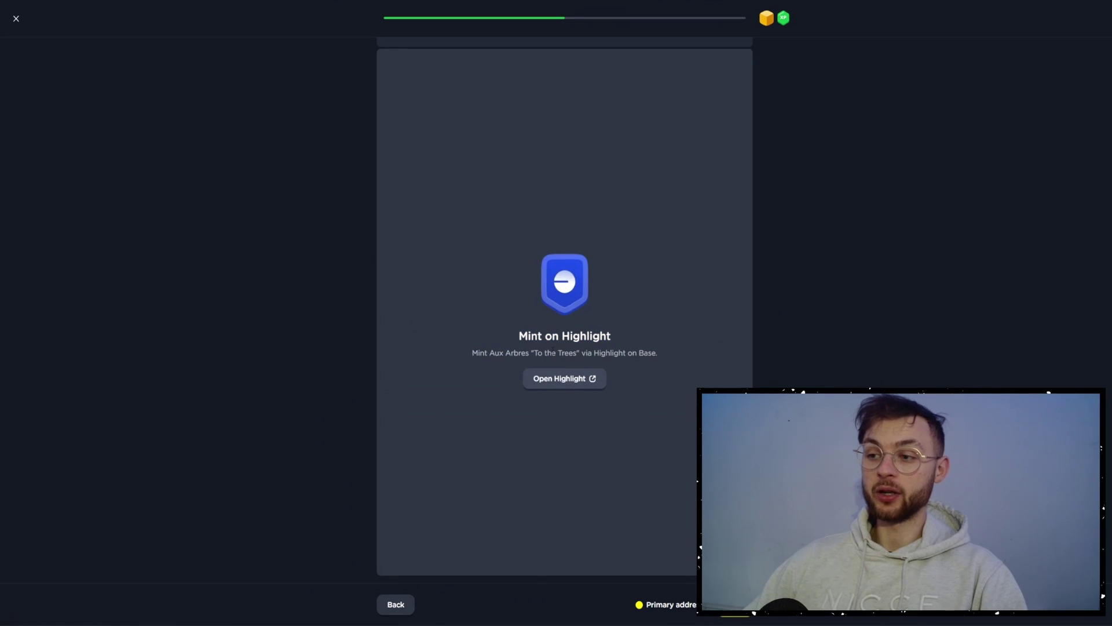
# Step: Open Aux Arbres on Highlight and connect the MetaMask wallet
pyautogui.click(574, 378)
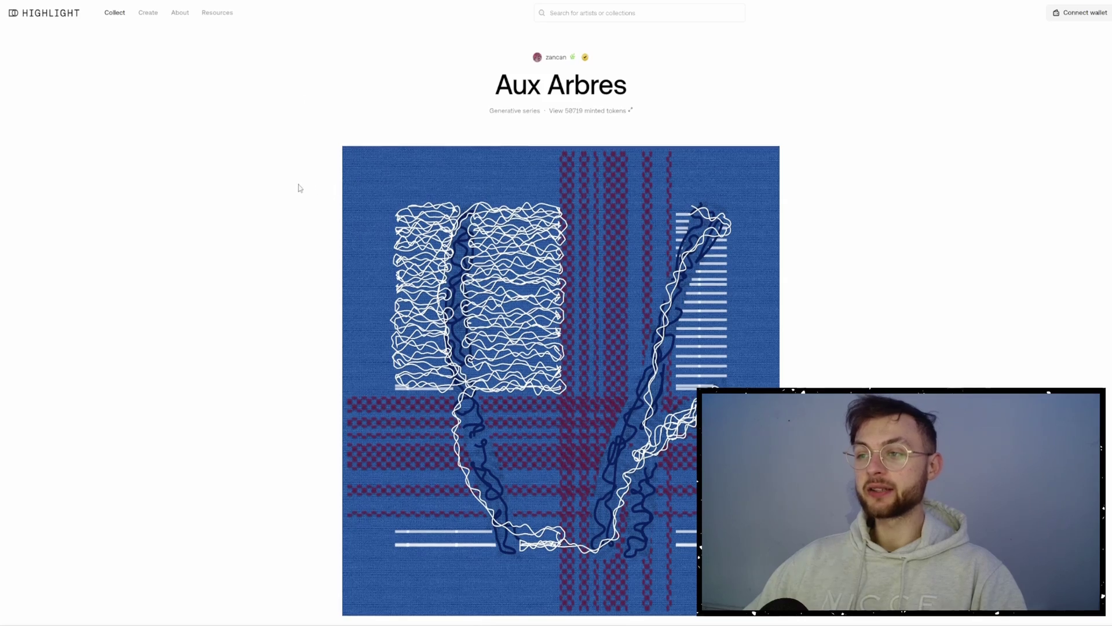
pyautogui.scroll(-3, 402, 246)
pyautogui.scroll(-1, 401, 242)
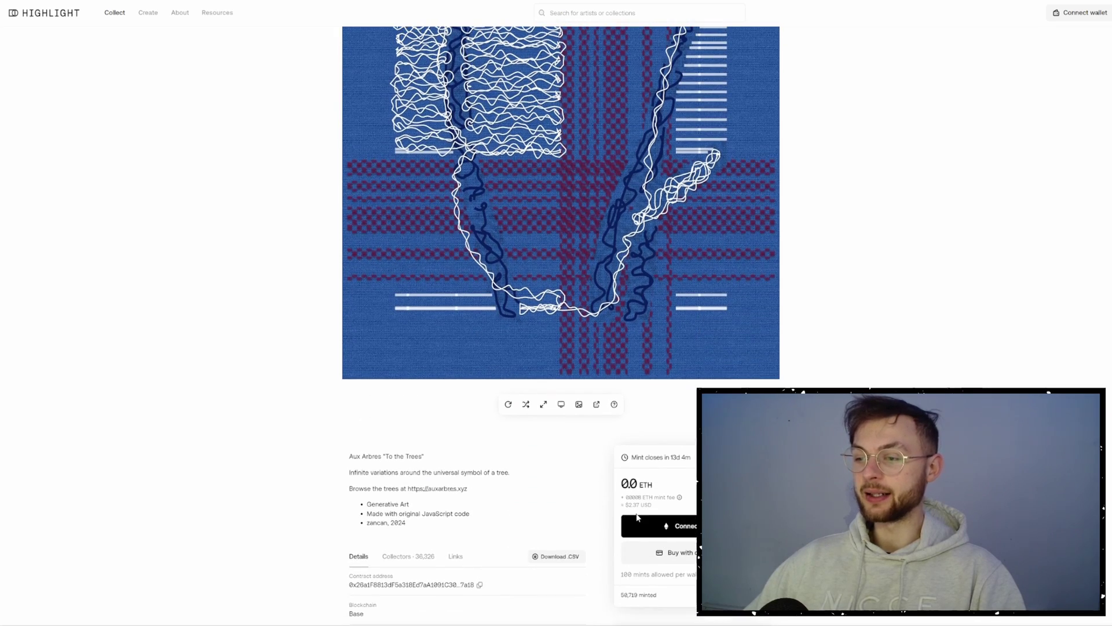
pyautogui.scroll(-2, 631, 418)
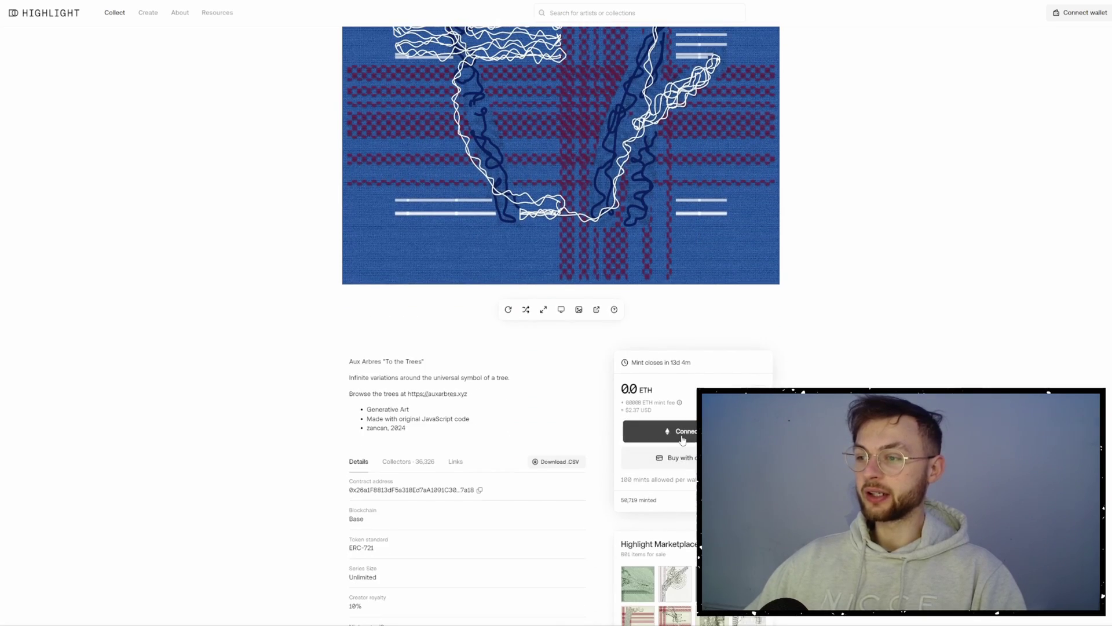
pyautogui.click(634, 431)
pyautogui.click(523, 329)
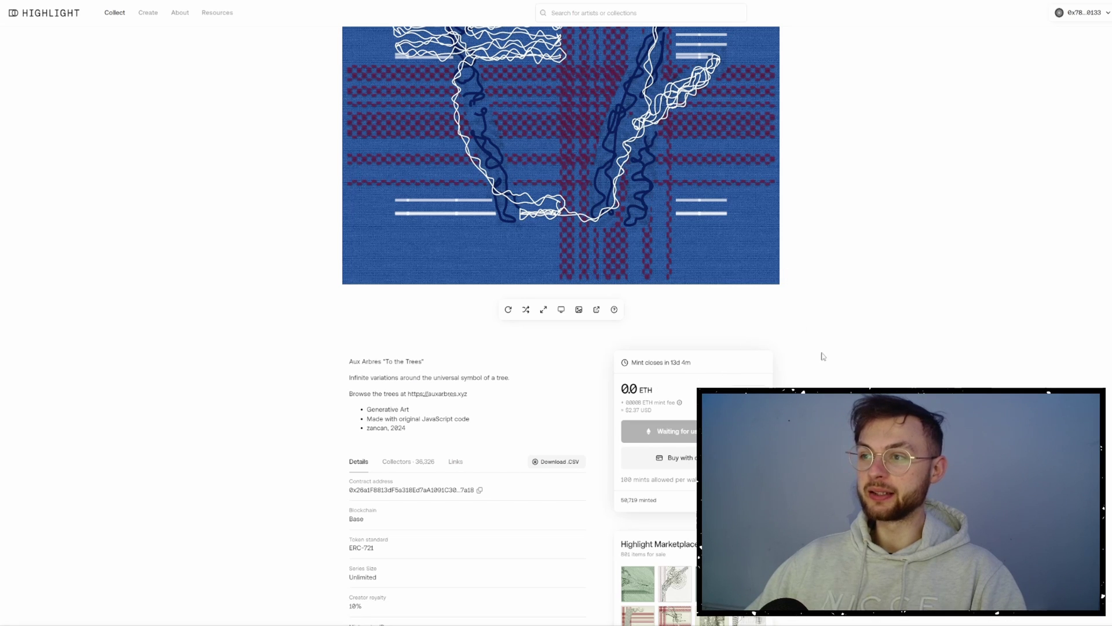
# Step: Mint one Aux Arbres NFT, approving in MetaMask, and dismiss the e-mail updates offer
pyautogui.moveTo(911, 85); pyautogui.dragTo(262, 121)
pyautogui.scroll(-3, 287, 267)
pyautogui.click(320, 388)
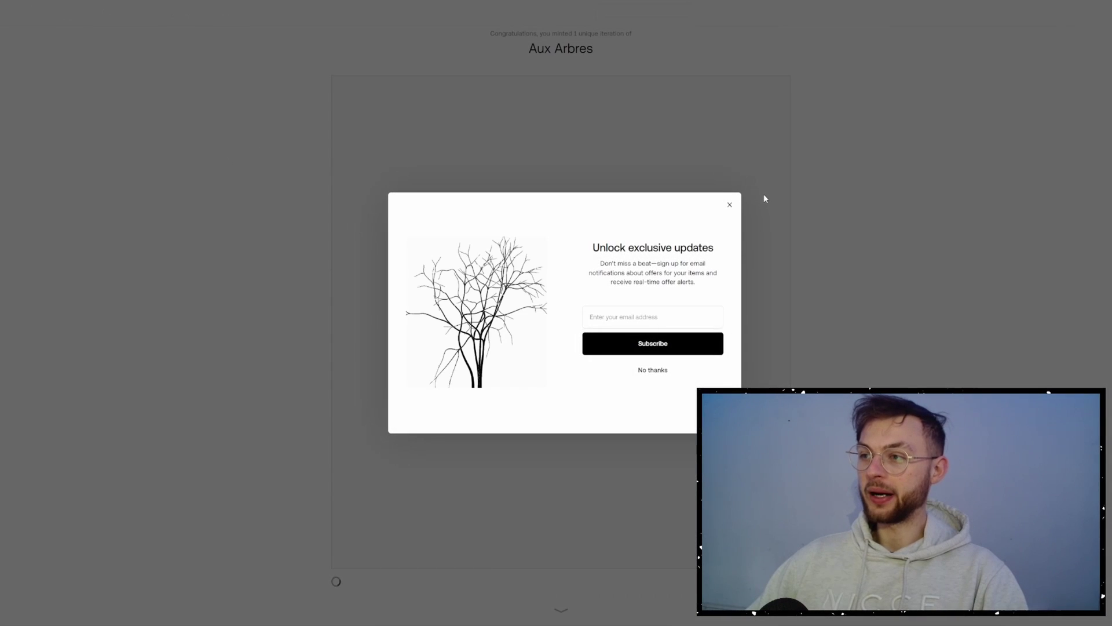
pyautogui.click(727, 206)
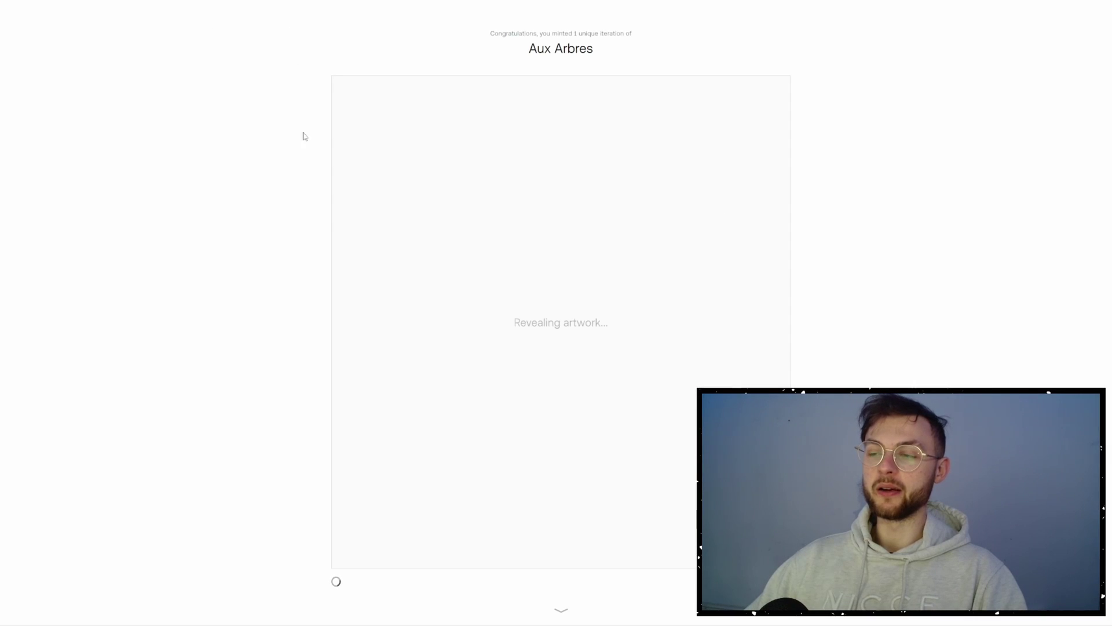
# Step: Claim the Aux Arbres quest's 100 XP reward in MetaMask and return to the Base quests page
pyautogui.hotkey('ctrl', 'w')
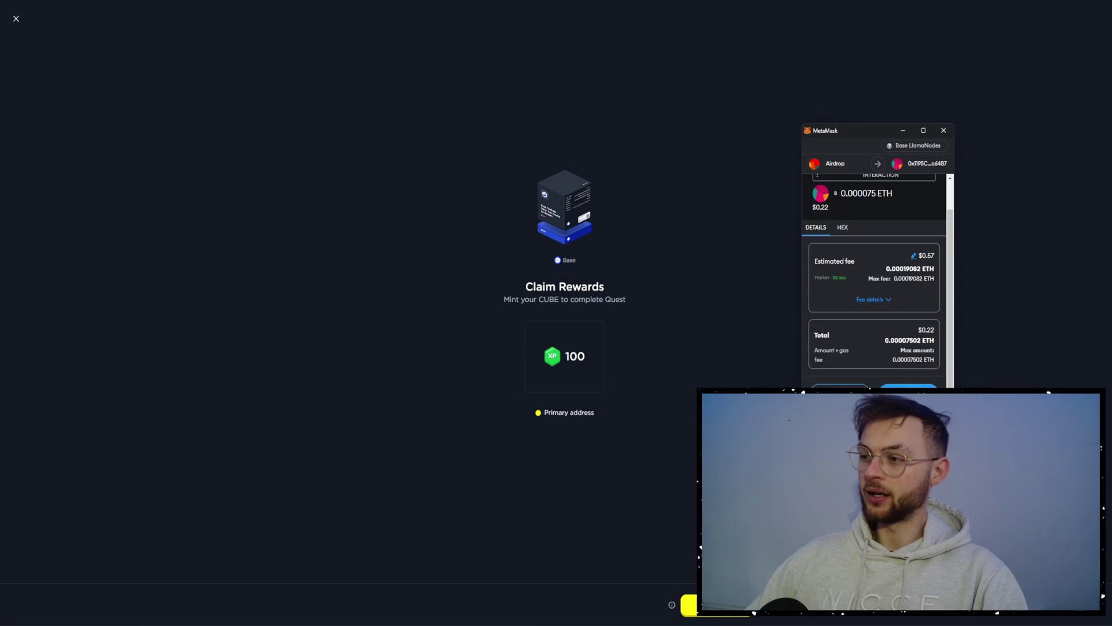
pyautogui.click(906, 405)
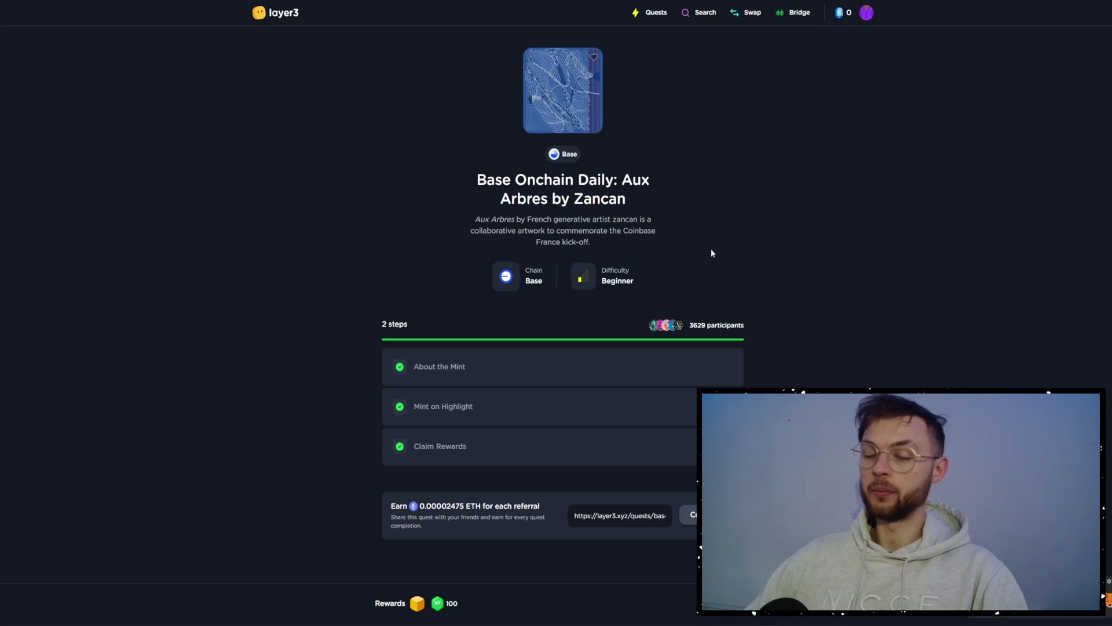
pyautogui.click(534, 281)
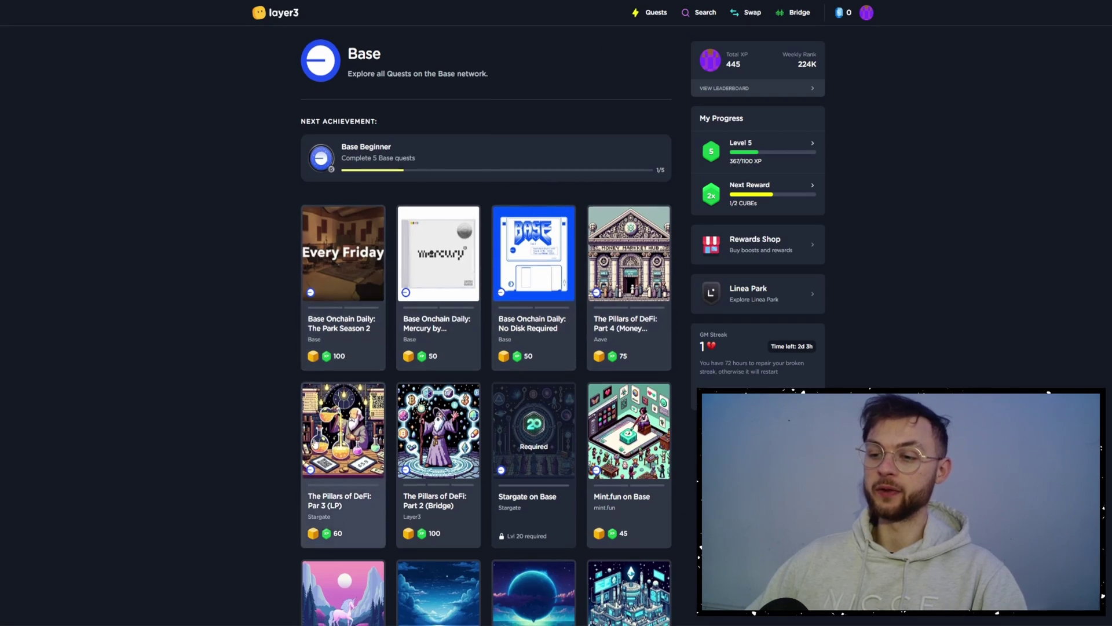
pyautogui.scroll(-5, 290, 391)
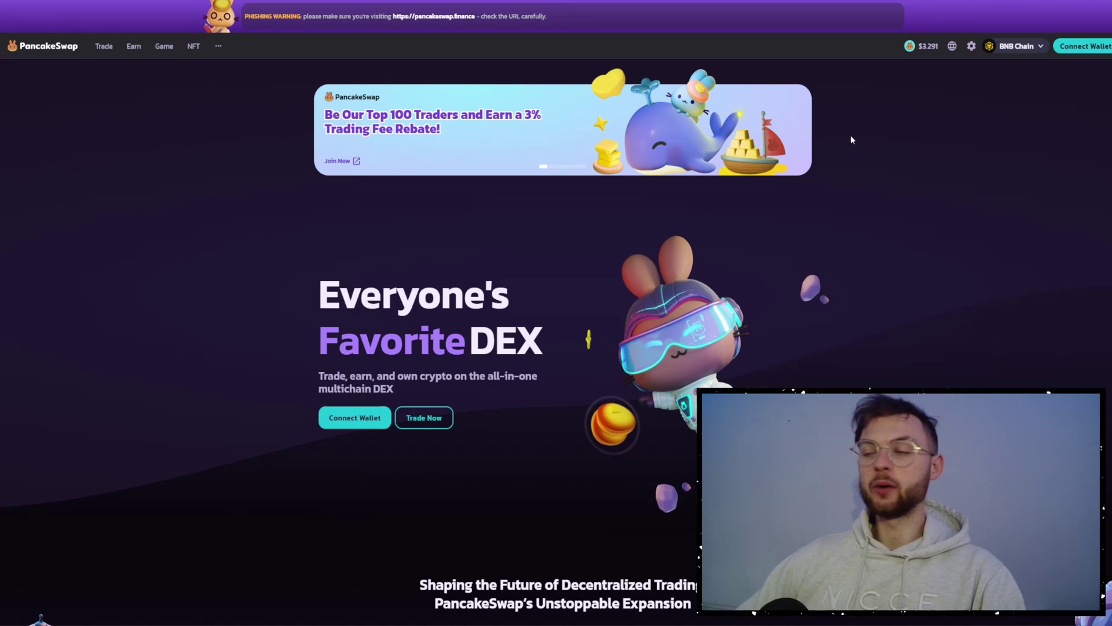
pyautogui.moveTo(1008, 51)
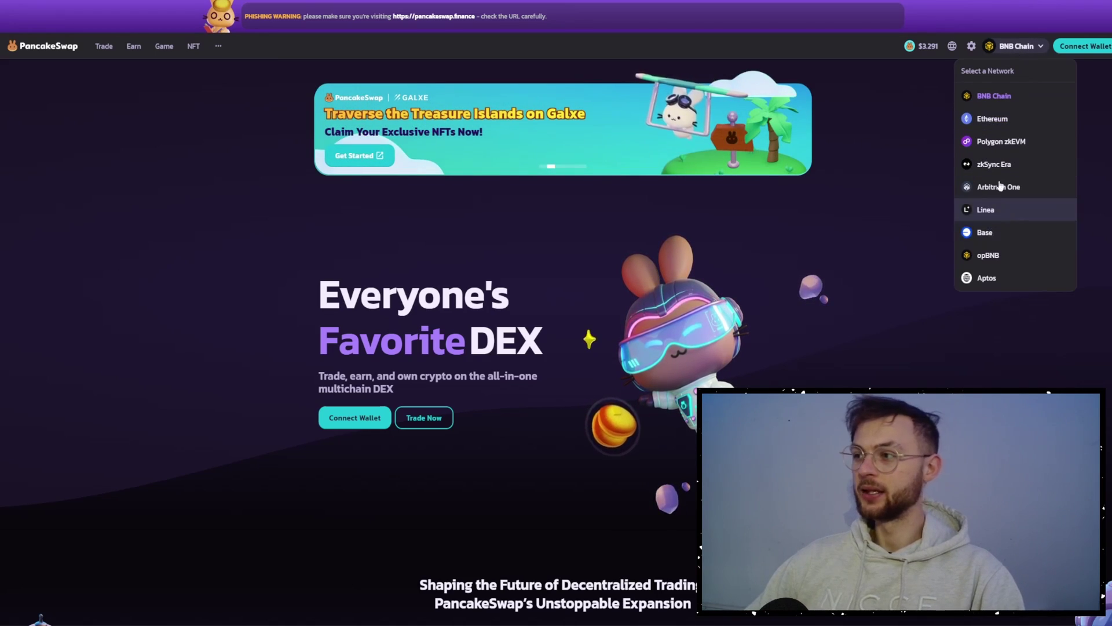
# Step: Switch PancakeSwap to Base and enter 75% of the ETH balance to swap for USDC
pyautogui.scroll(-2, 997, 235)
pyautogui.scroll(2, 997, 234)
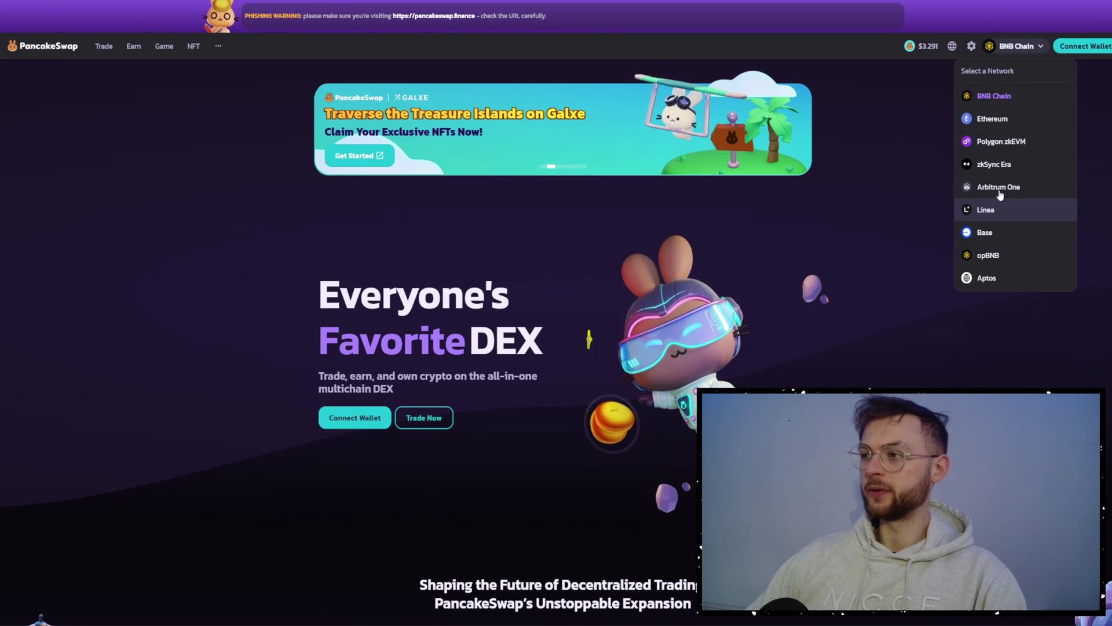
pyautogui.click(996, 232)
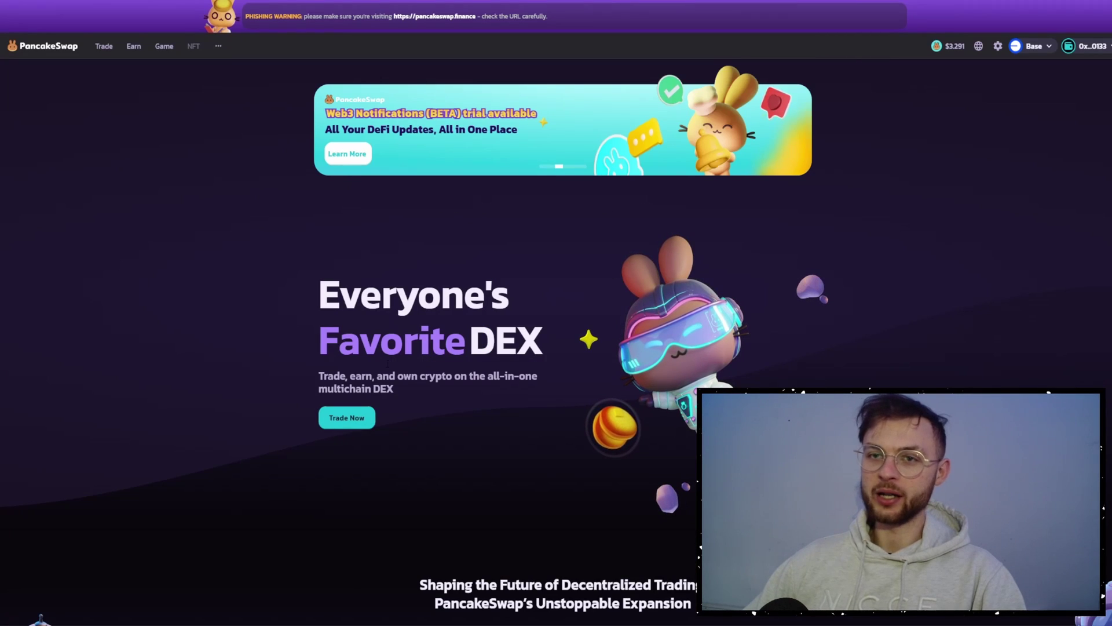
pyautogui.click(350, 420)
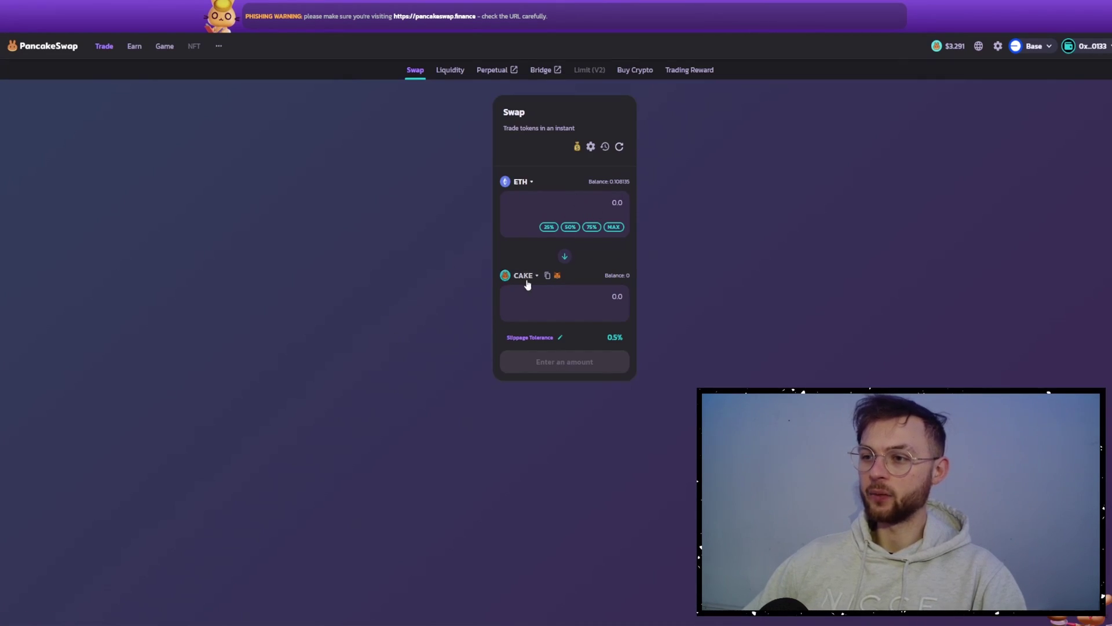
pyautogui.click(525, 278)
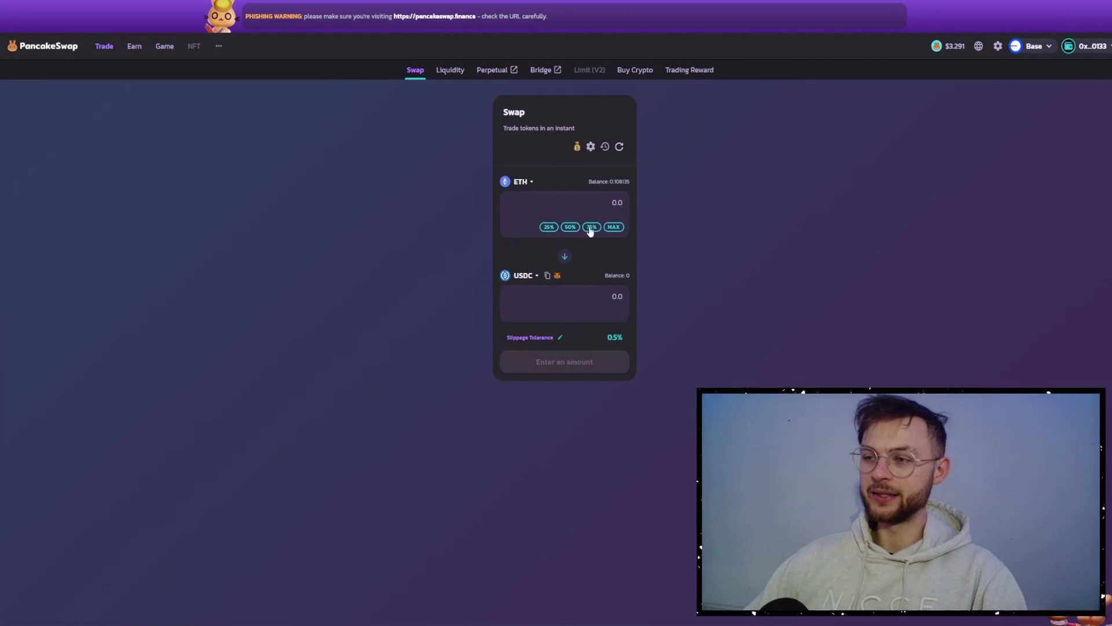
pyautogui.click(592, 226)
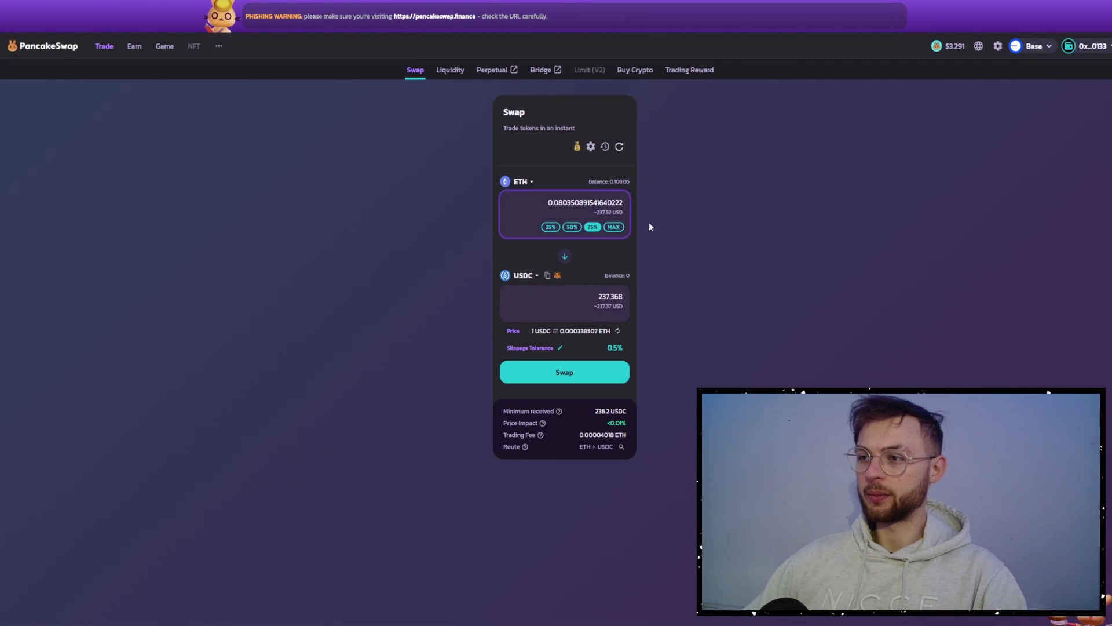
# Step: Submit the 0.0803509 ETH → 237.368 USDC swap, then enter 75% again for another swap
pyautogui.click(565, 373)
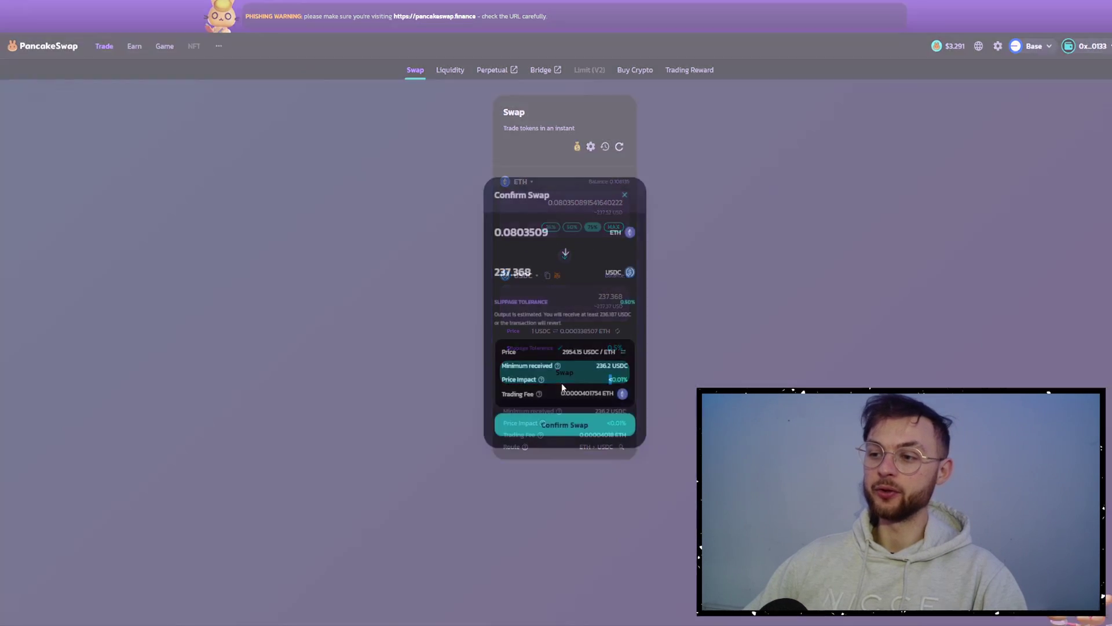
pyautogui.click(566, 423)
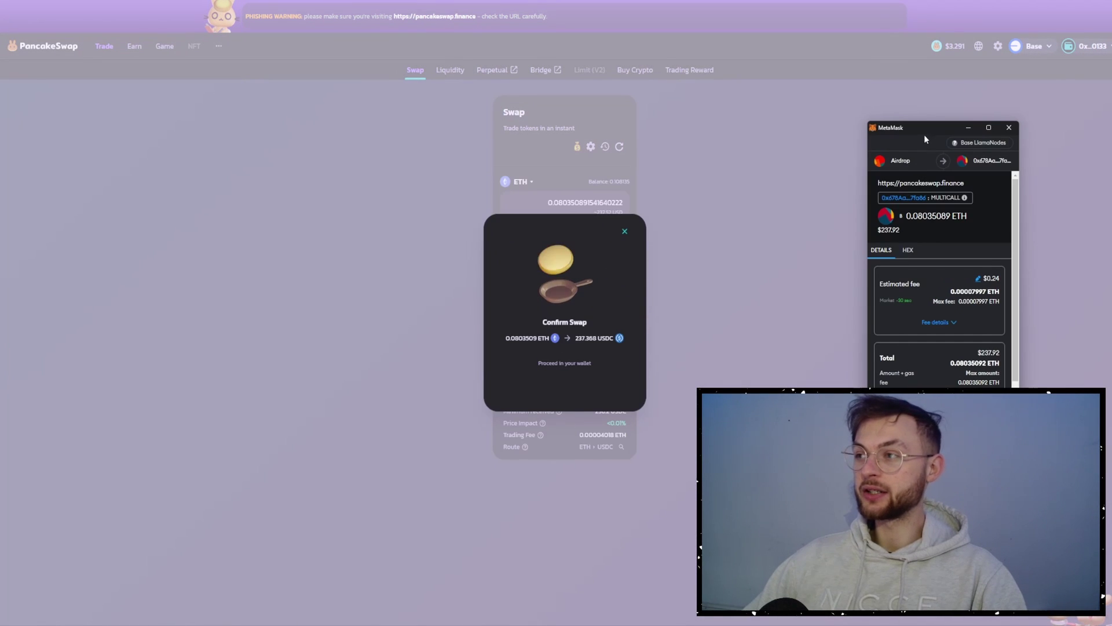
pyautogui.scroll(-2, 848, 267)
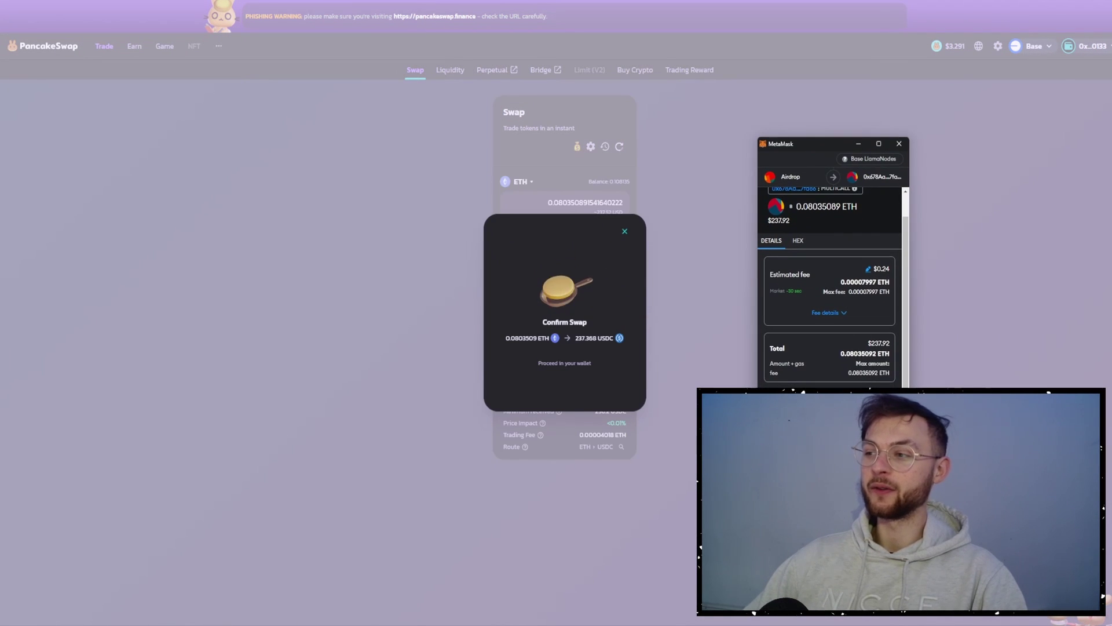
pyautogui.click(869, 481)
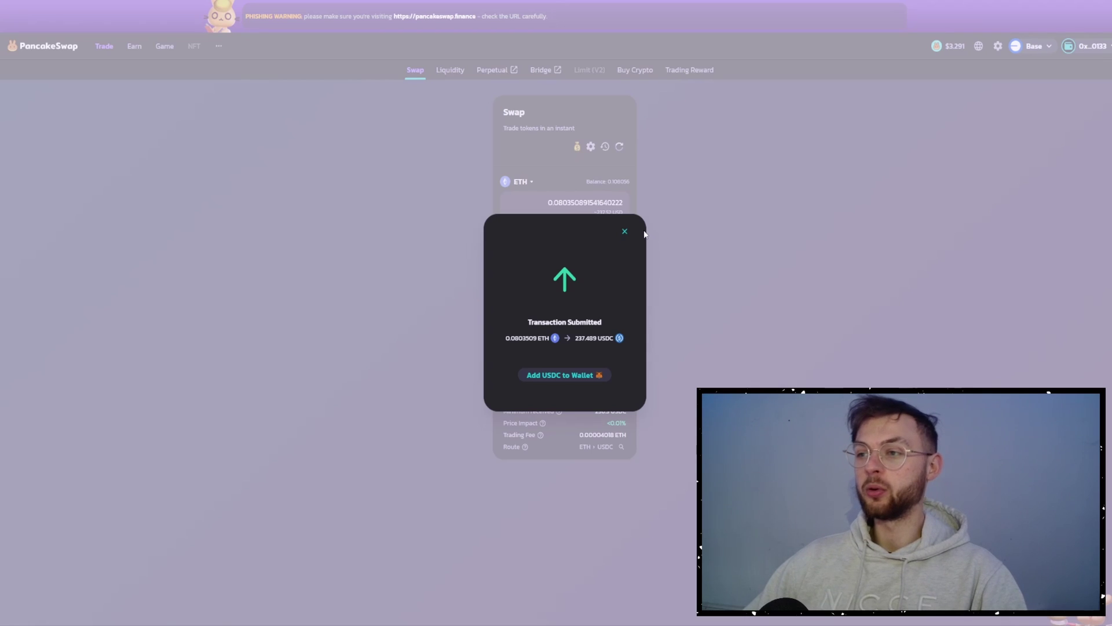
pyautogui.click(624, 233)
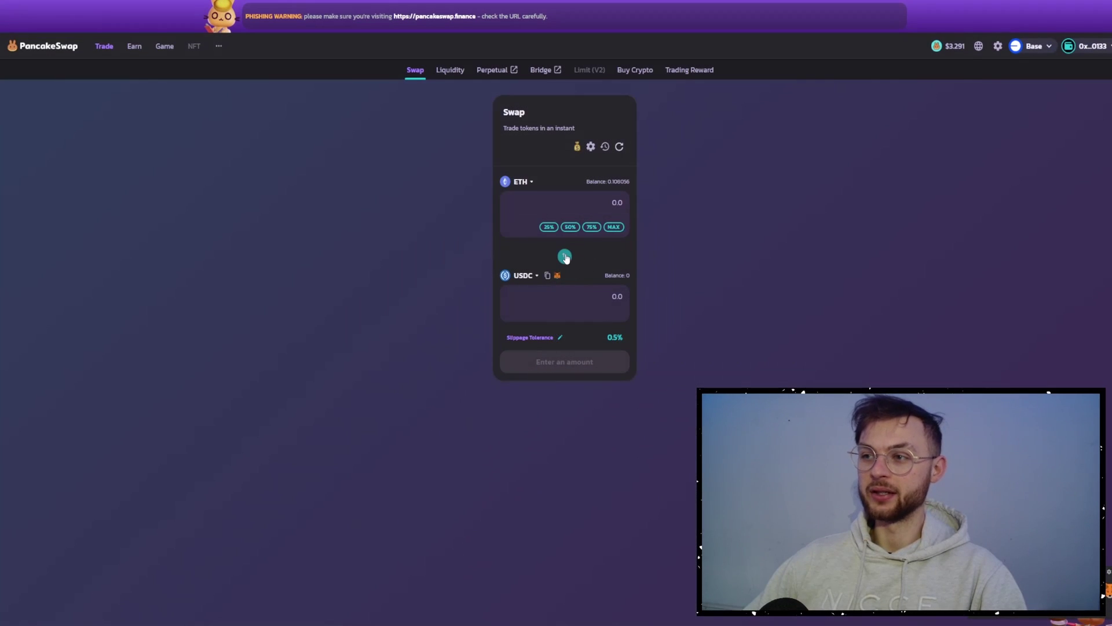
pyautogui.click(593, 227)
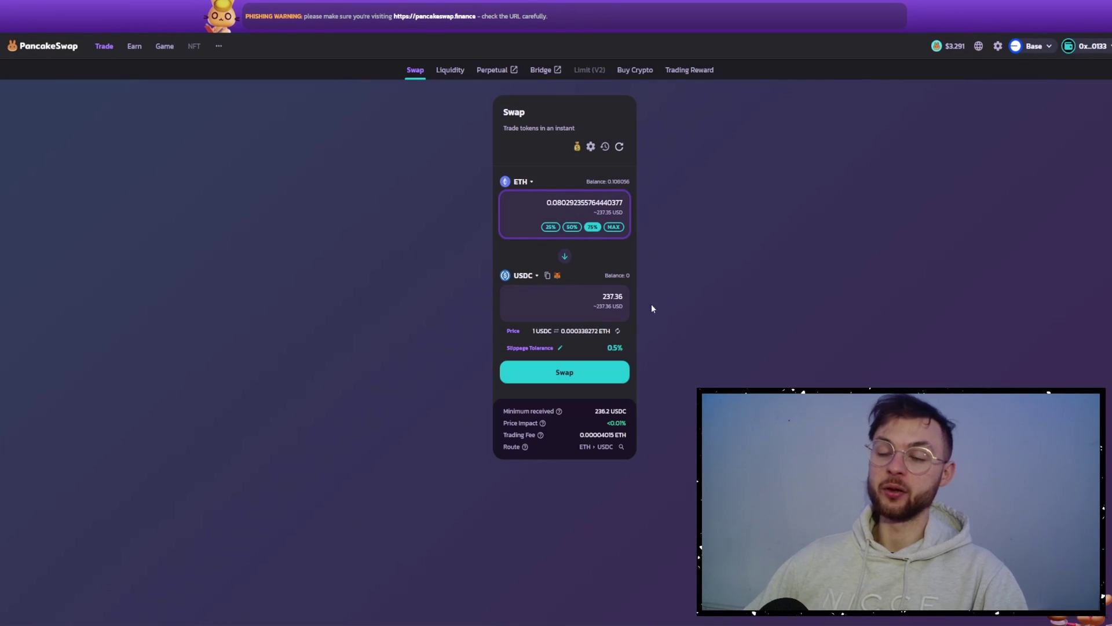
# Step: Swap the full USDC balance for AERO on Aerodrome, approving the USDC spending cap
pyautogui.click(564, 373)
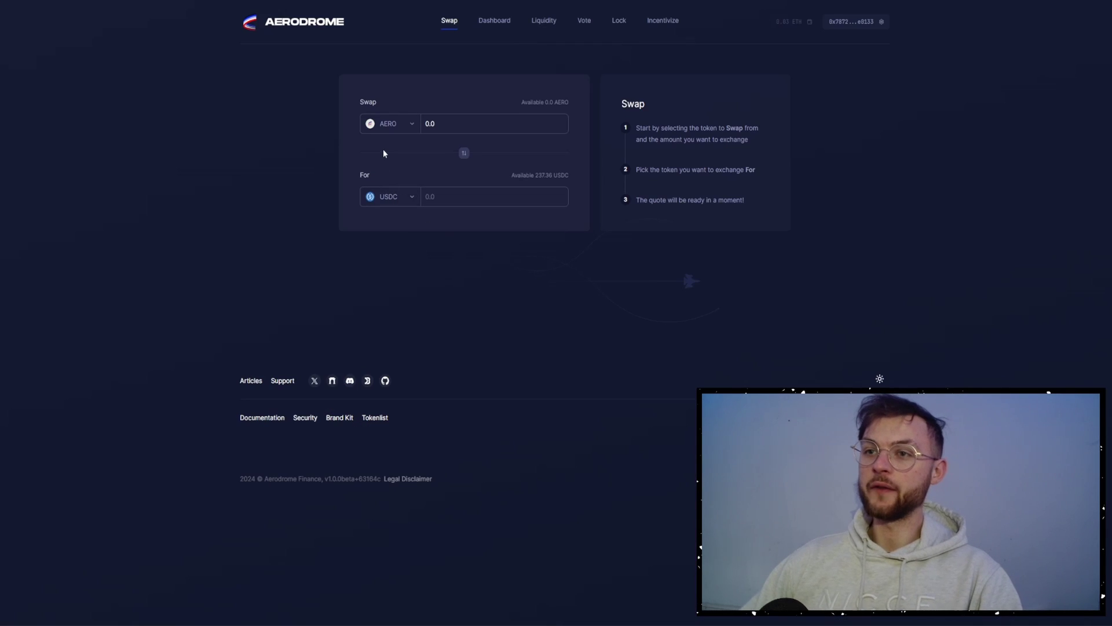
pyautogui.click(464, 153)
pyautogui.click(517, 103)
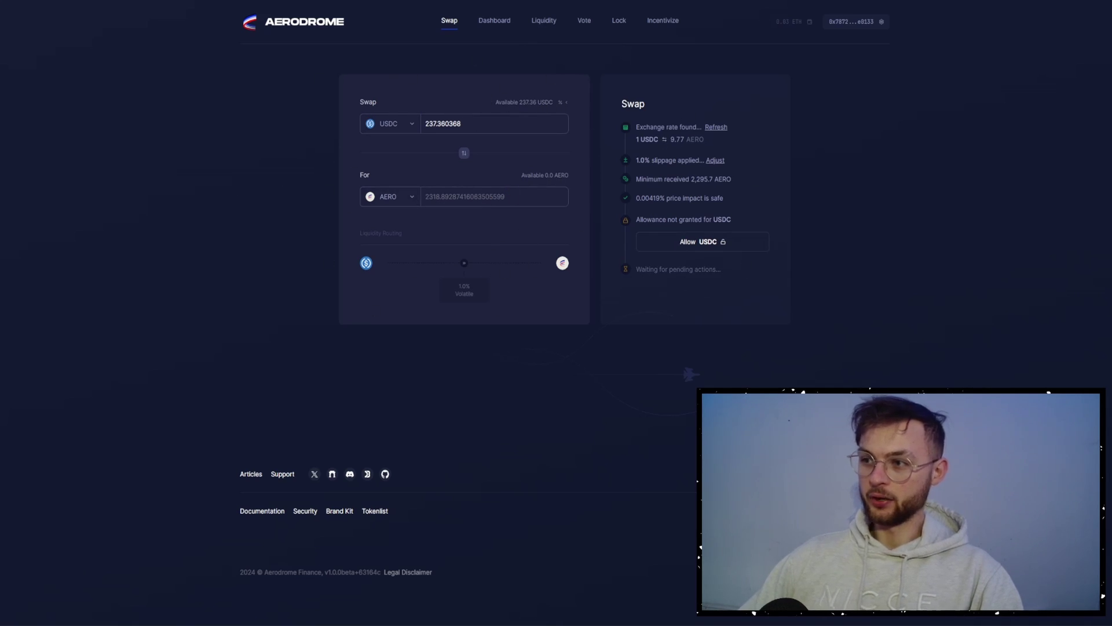
pyautogui.click(686, 246)
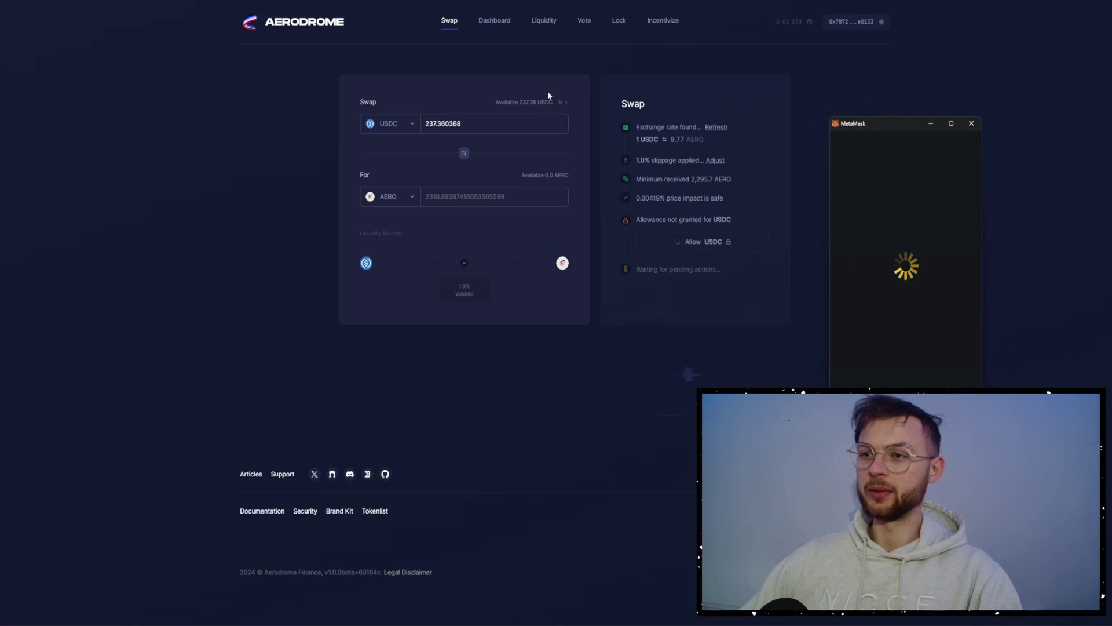
pyautogui.scroll(-1, 926, 358)
pyautogui.click(936, 390)
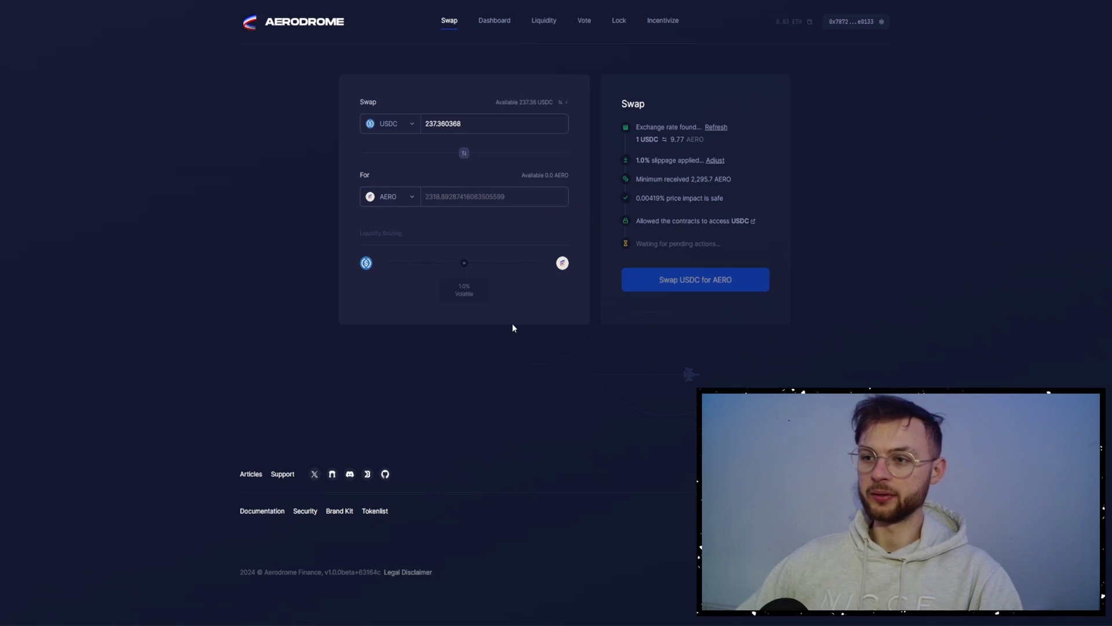
# Step: Reverse the pair so the 2,318.89 AERO is sold for ETH
pyautogui.click(464, 153)
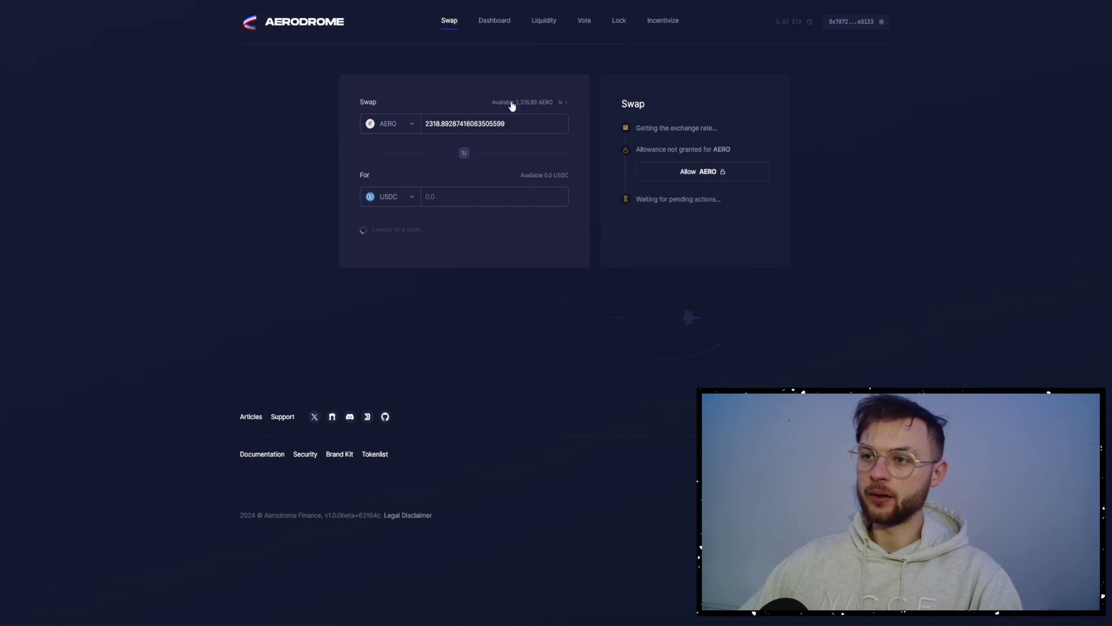
pyautogui.click(394, 197)
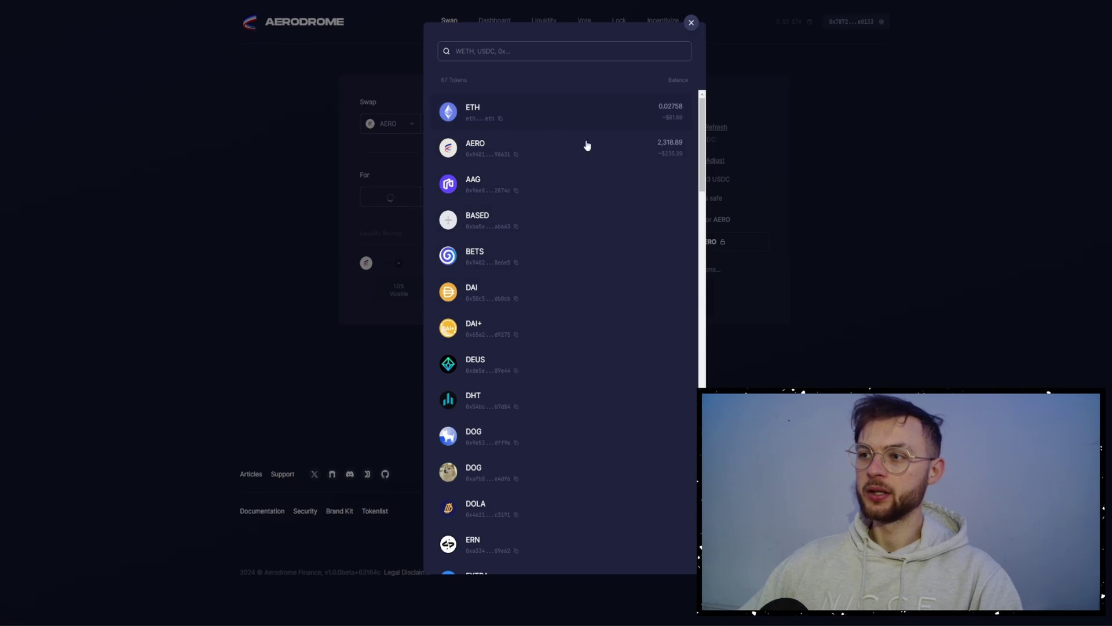
pyautogui.click(524, 112)
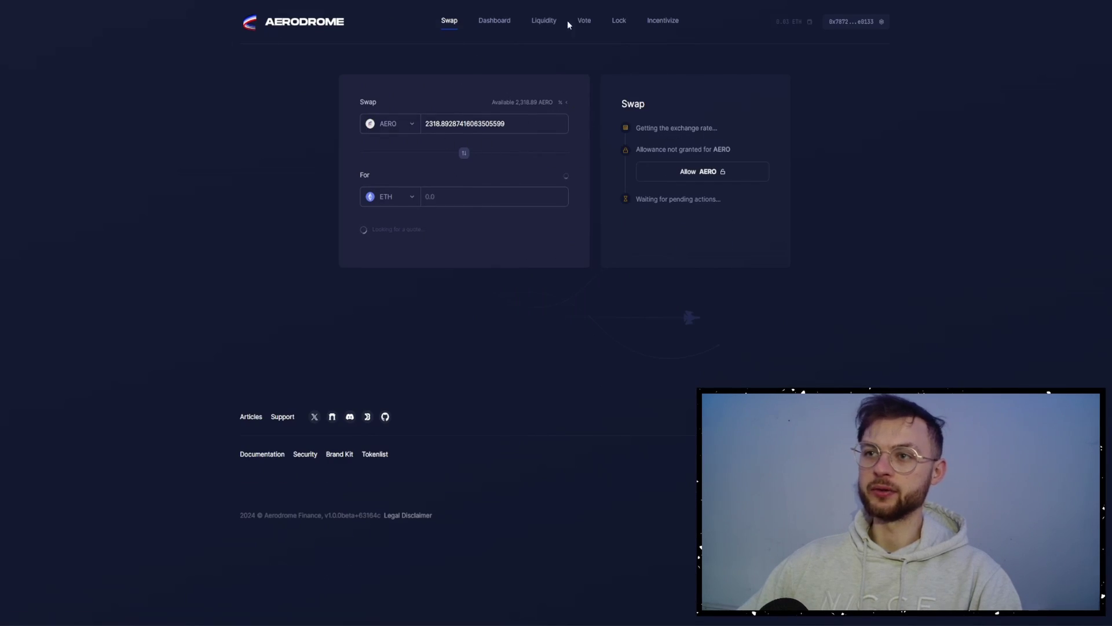
# Step: On Uniswap with Base kept as network, enter 0.075 ETH as the amount to pay
pyautogui.hotkey('ctrl', 'Tab')
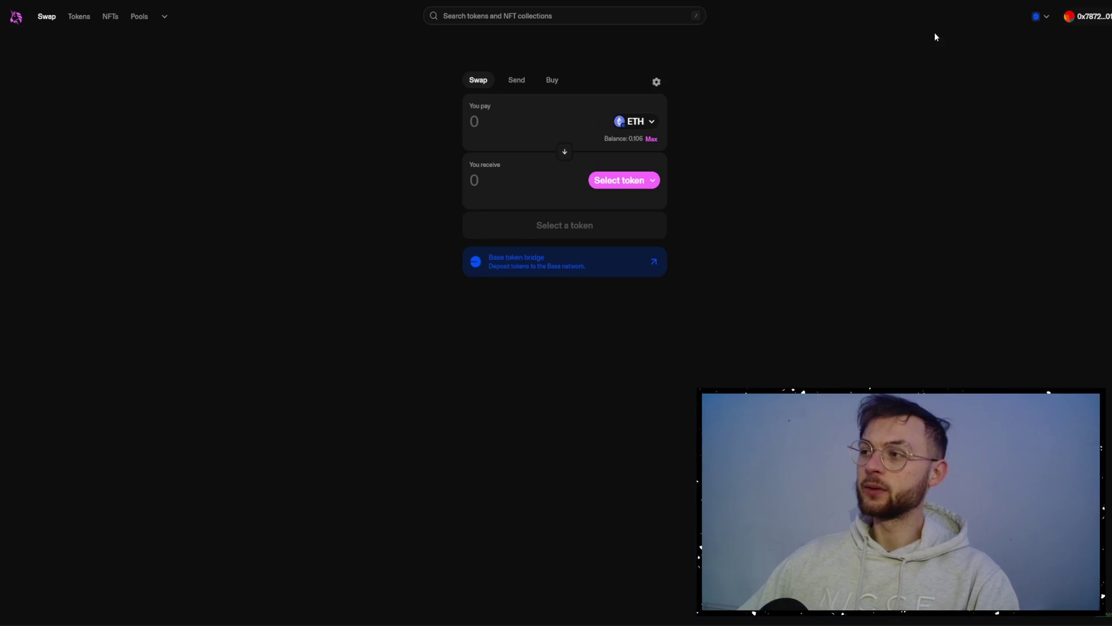
pyautogui.click(1047, 23)
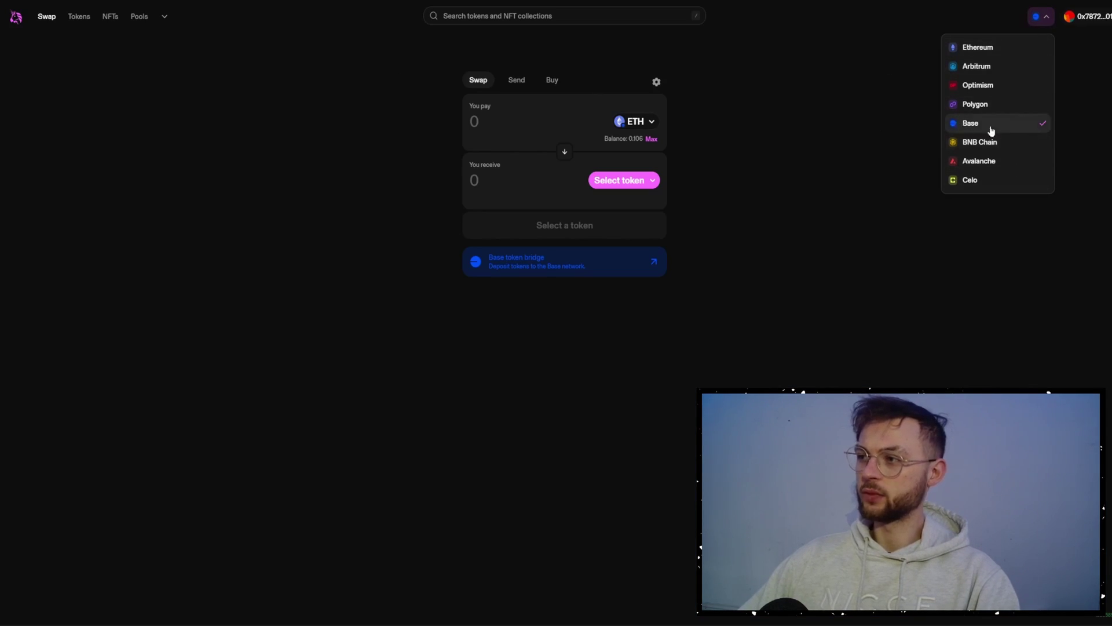
pyautogui.click(798, 164)
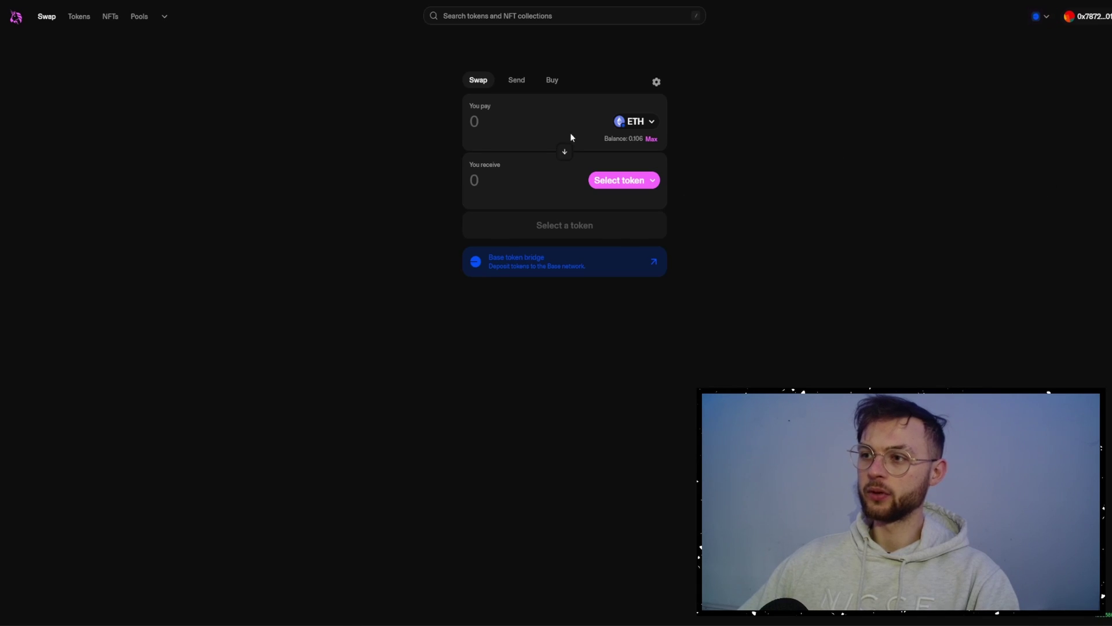
pyautogui.click(542, 125)
pyautogui.write('0.0756')
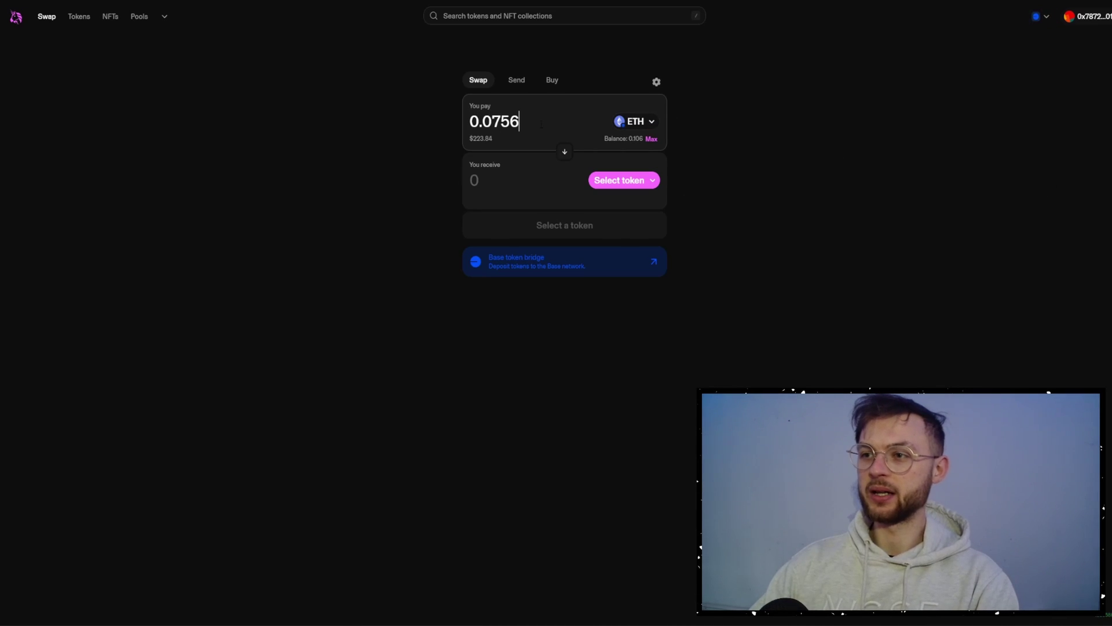
pyautogui.press('BackSpace')
# Step: Choose USDC to receive, then flip the pair so 221.582446 USDC pays for ETH
pyautogui.click(615, 182)
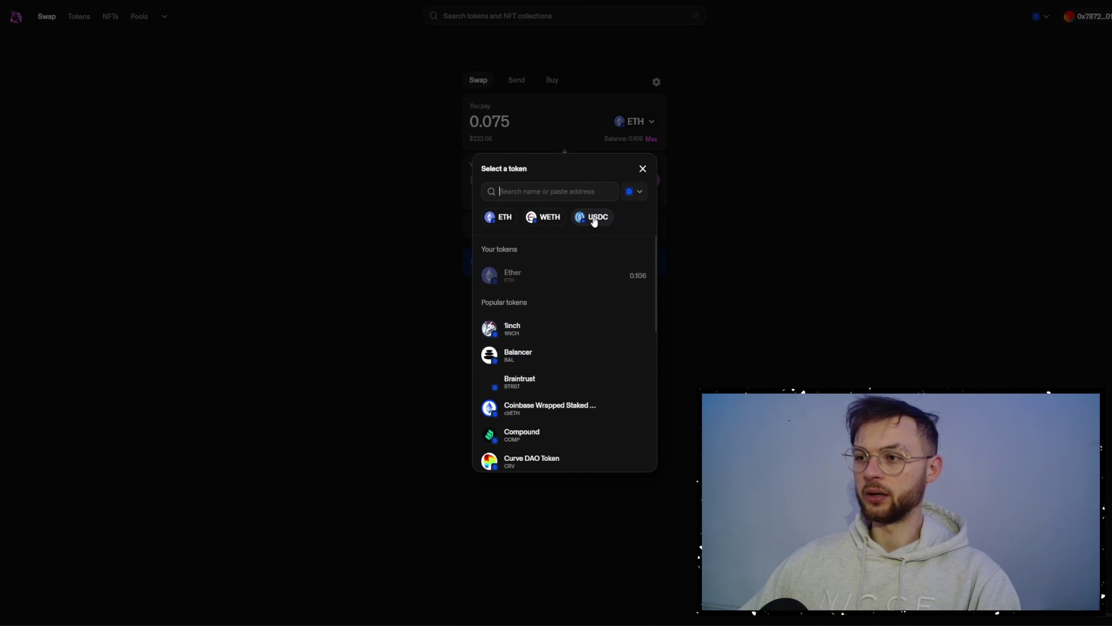
pyautogui.click(594, 218)
pyautogui.click(640, 186)
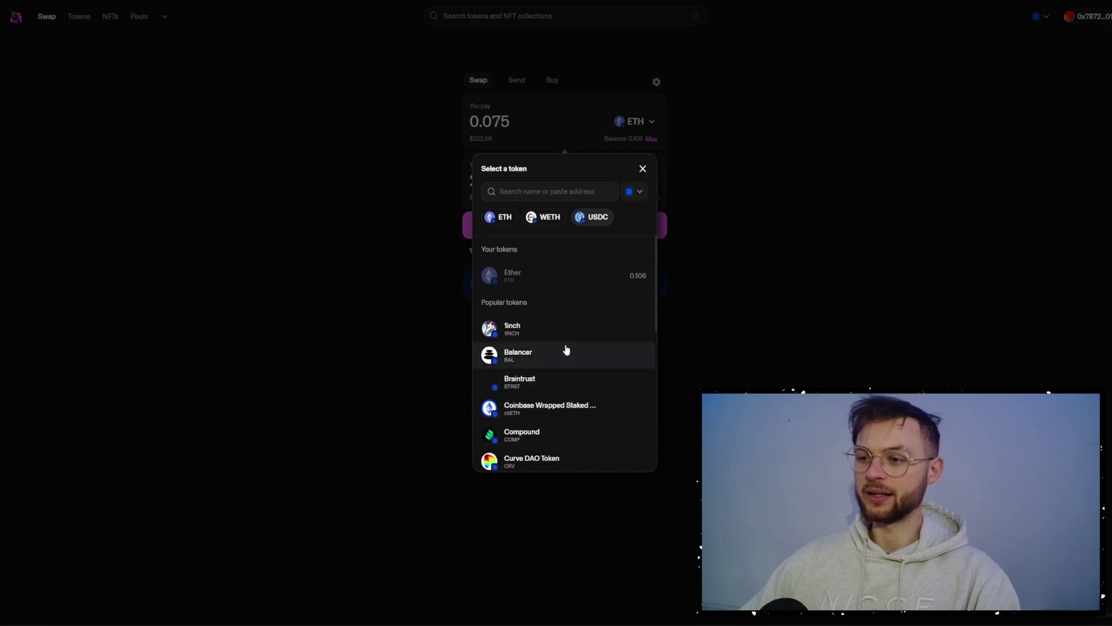
pyautogui.scroll(-5, 555, 363)
pyautogui.scroll(5, 555, 363)
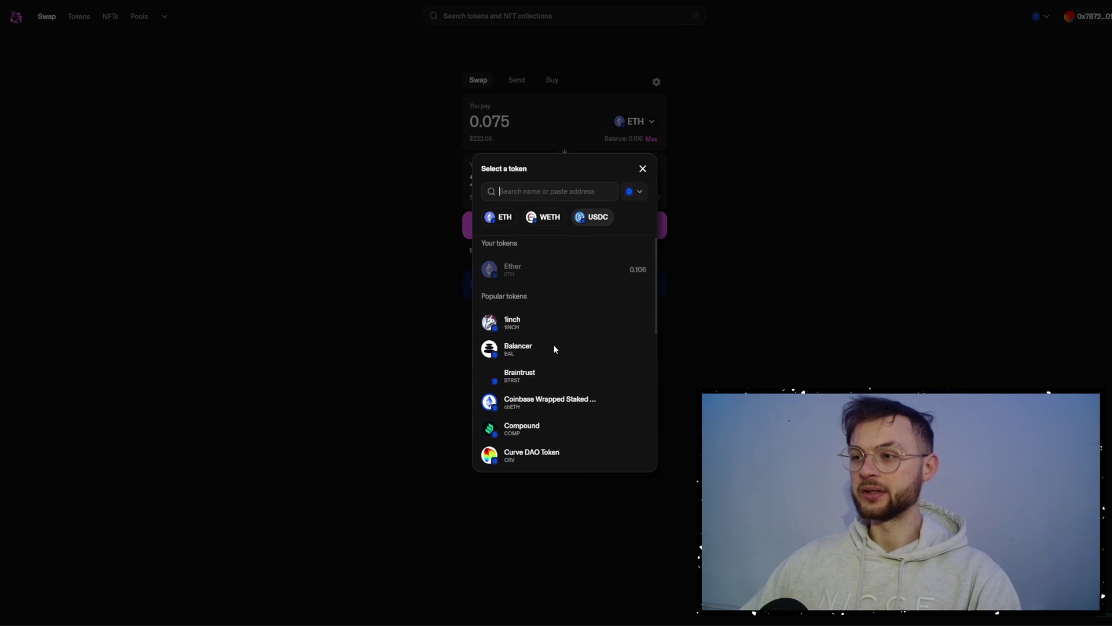
pyautogui.click(643, 169)
pyautogui.click(565, 152)
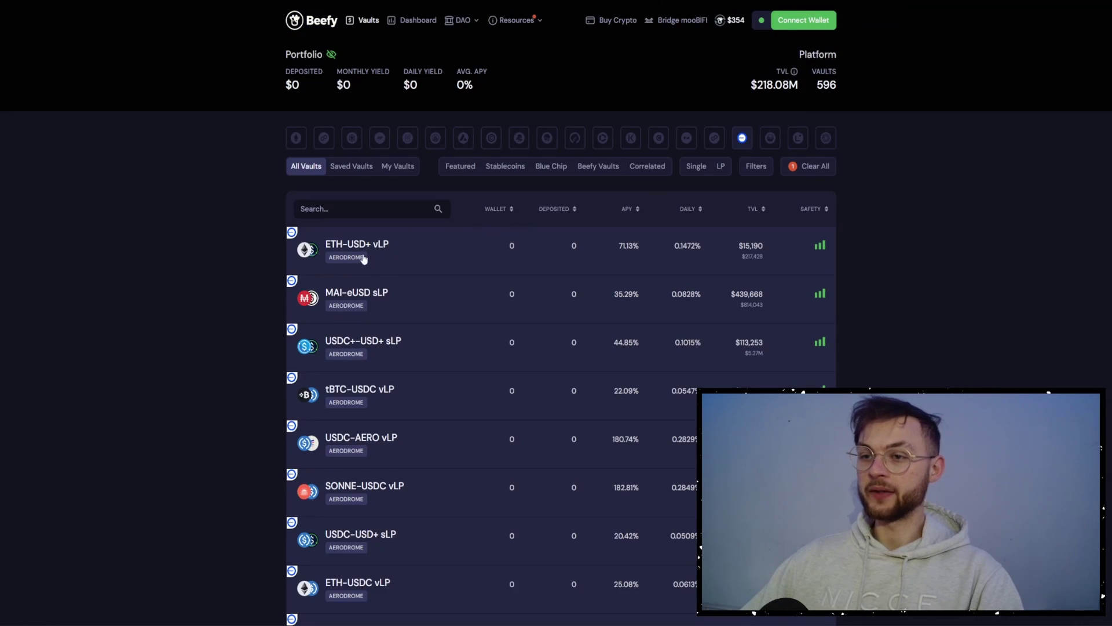
# Step: Open the ETH-USD+ vLP vault from Beefy's vaults list
pyautogui.click(415, 255)
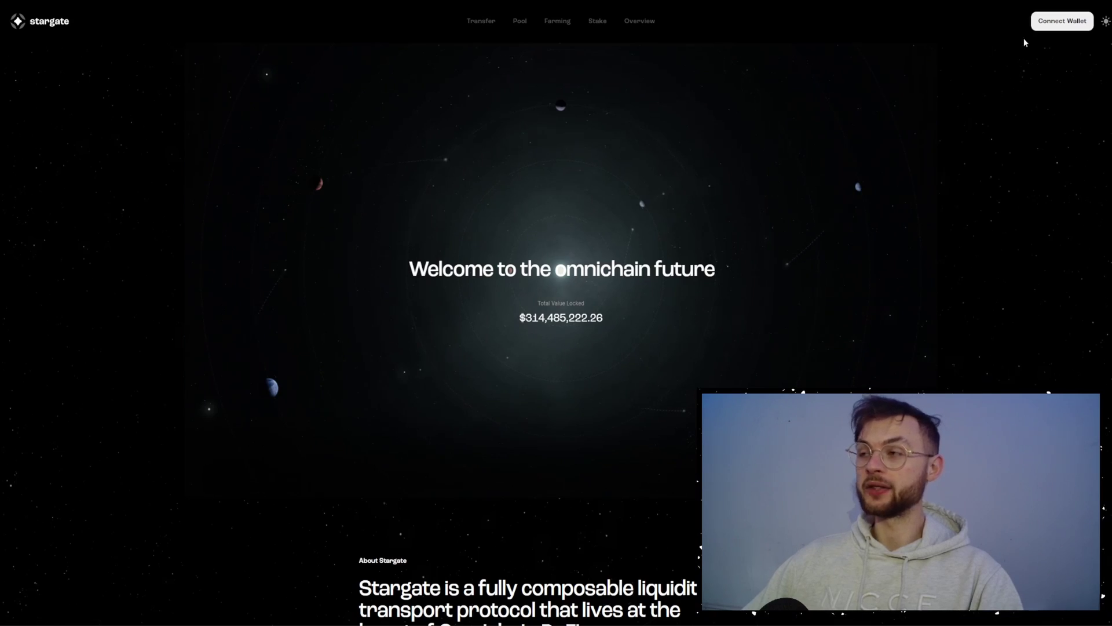
# Step: Connect the MetaMask wallet and set the transfer's source network to Base
pyautogui.click(1041, 24)
pyautogui.click(524, 134)
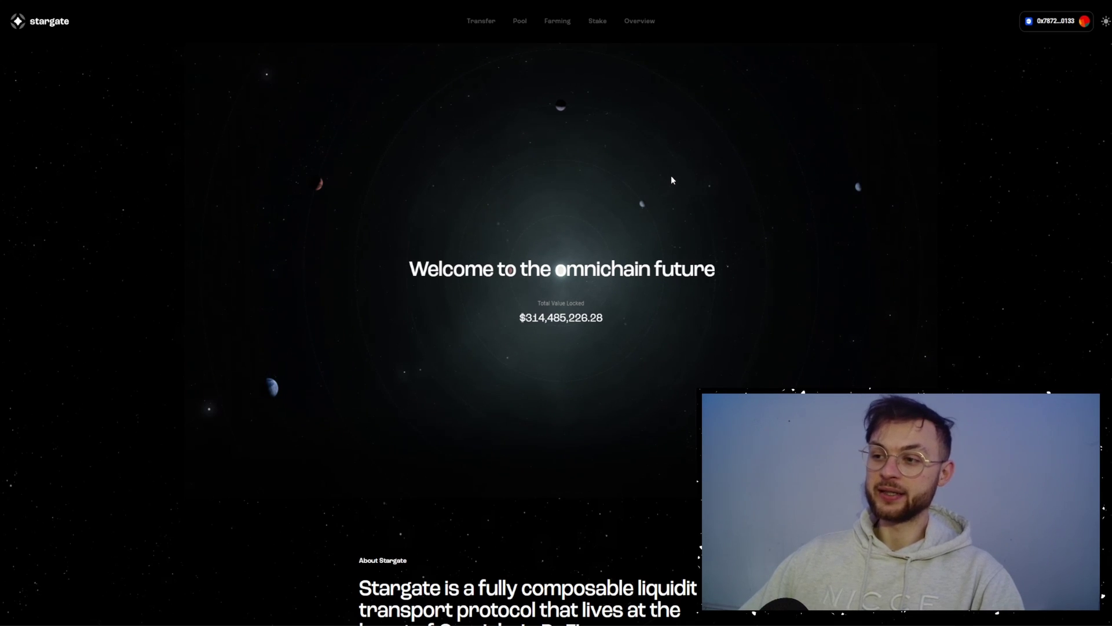
pyautogui.click(476, 22)
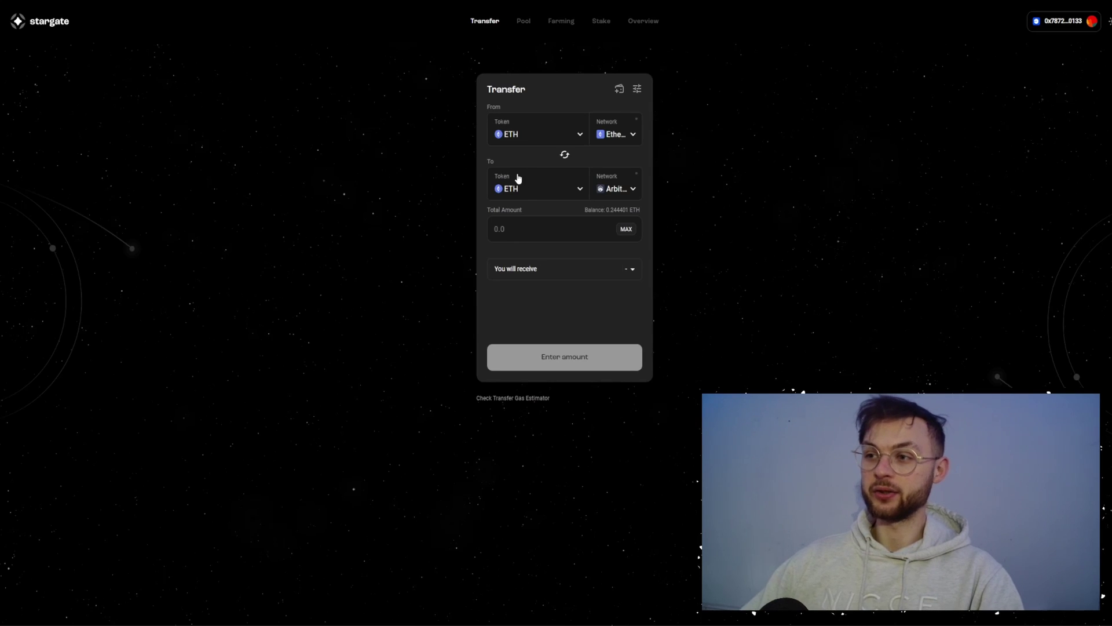
pyautogui.click(615, 136)
pyautogui.scroll(-3, 561, 293)
pyautogui.click(528, 290)
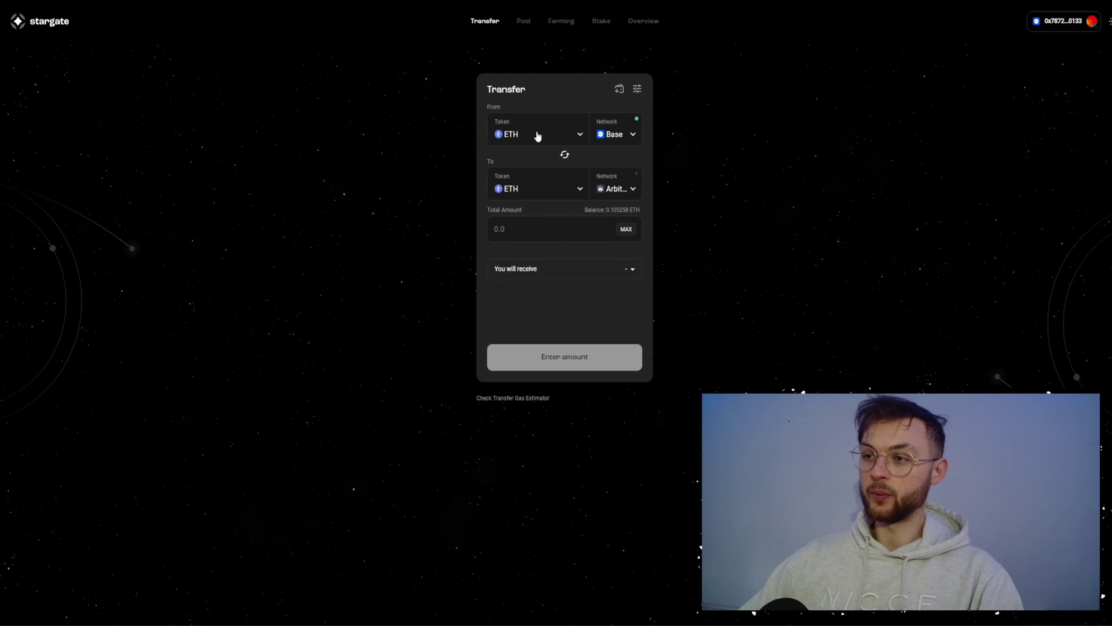
# Step: Set the destination network to Linea and enter 0.07 as the total amount
pyautogui.click(619, 189)
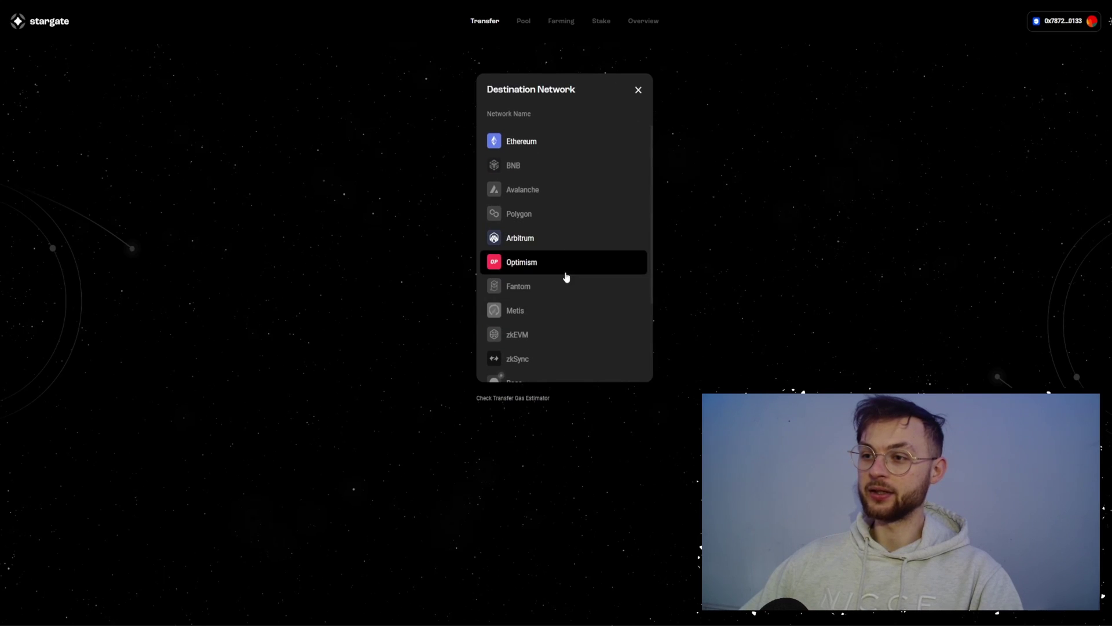
pyautogui.scroll(-1, 559, 224)
pyautogui.scroll(-2, 556, 243)
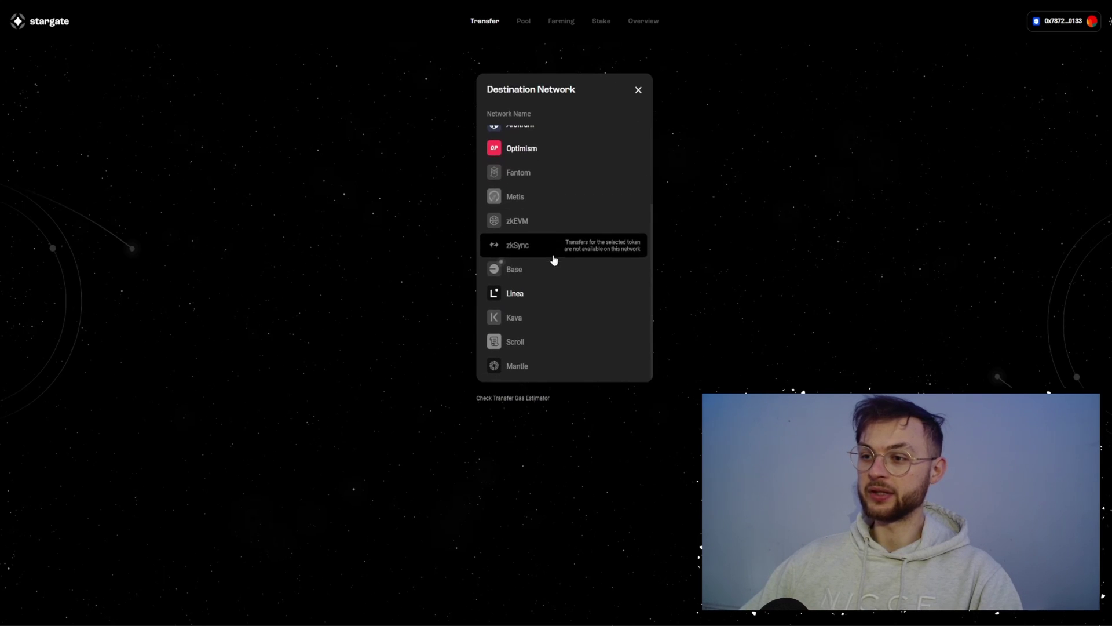
pyautogui.click(539, 293)
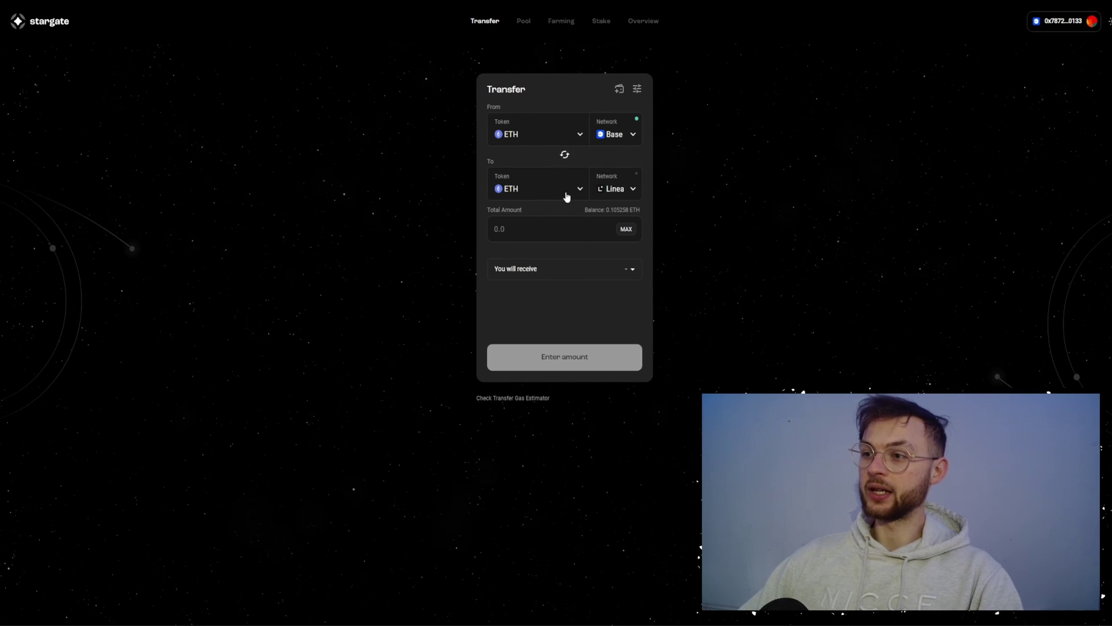
pyautogui.click(543, 236)
pyautogui.write('0.0')
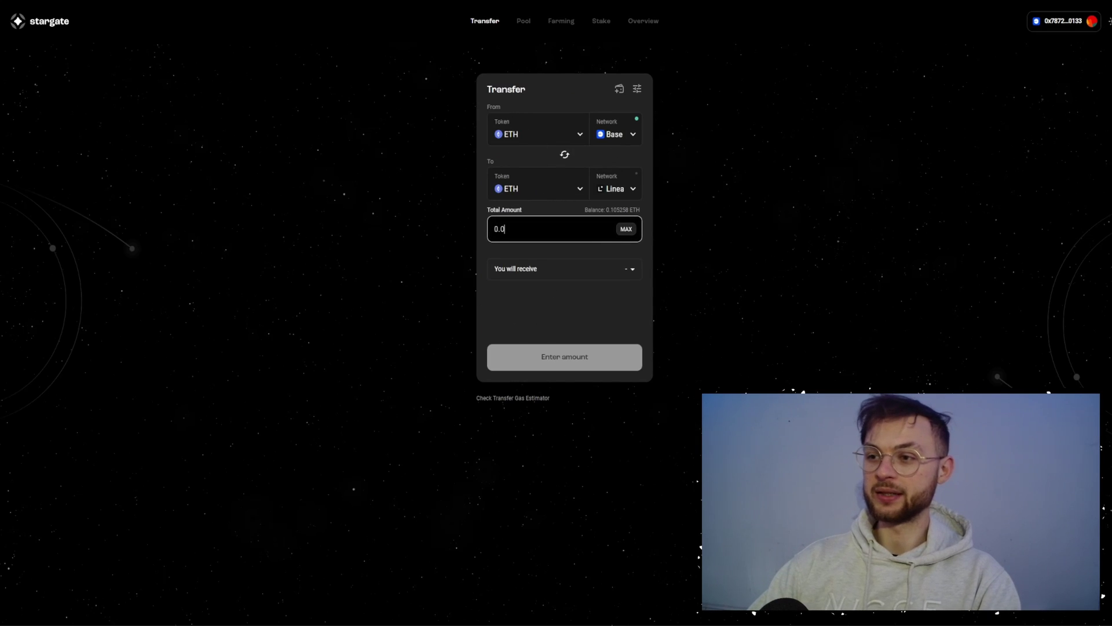
pyautogui.write('7')
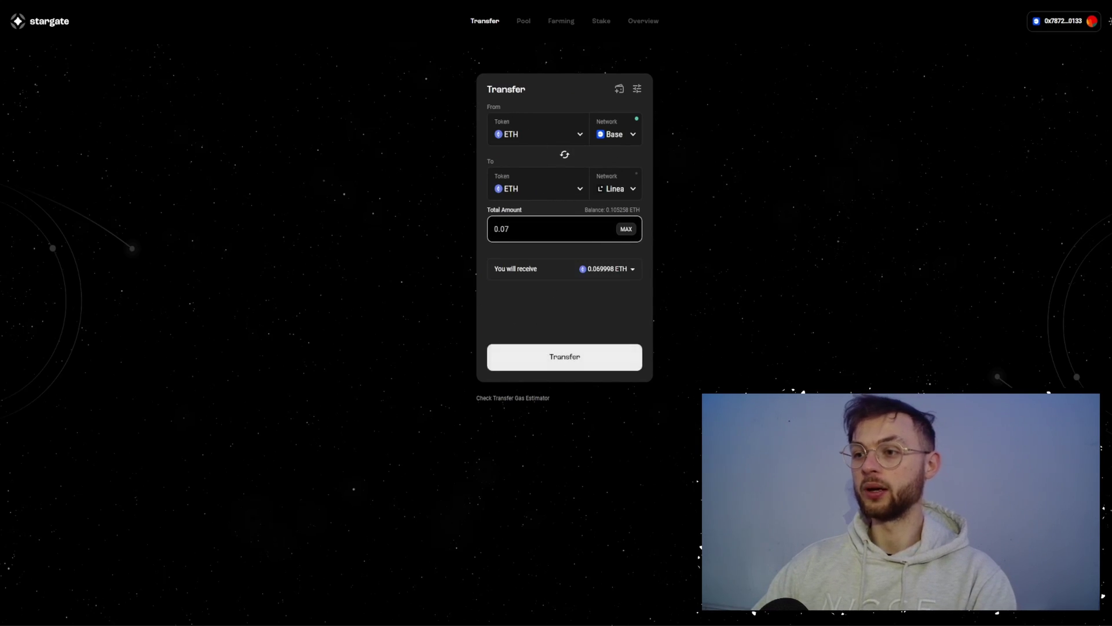
# Step: Send 0.07 ETH from Base to Linea, confirming it in MetaMask, and wait for completion
pyautogui.click(563, 356)
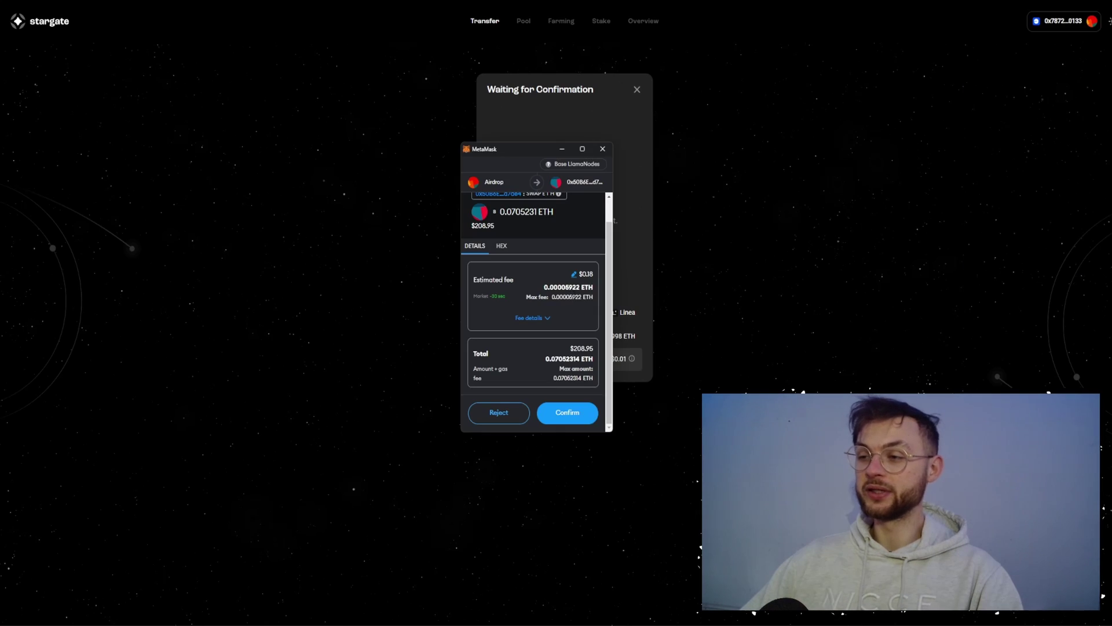
pyautogui.click(567, 413)
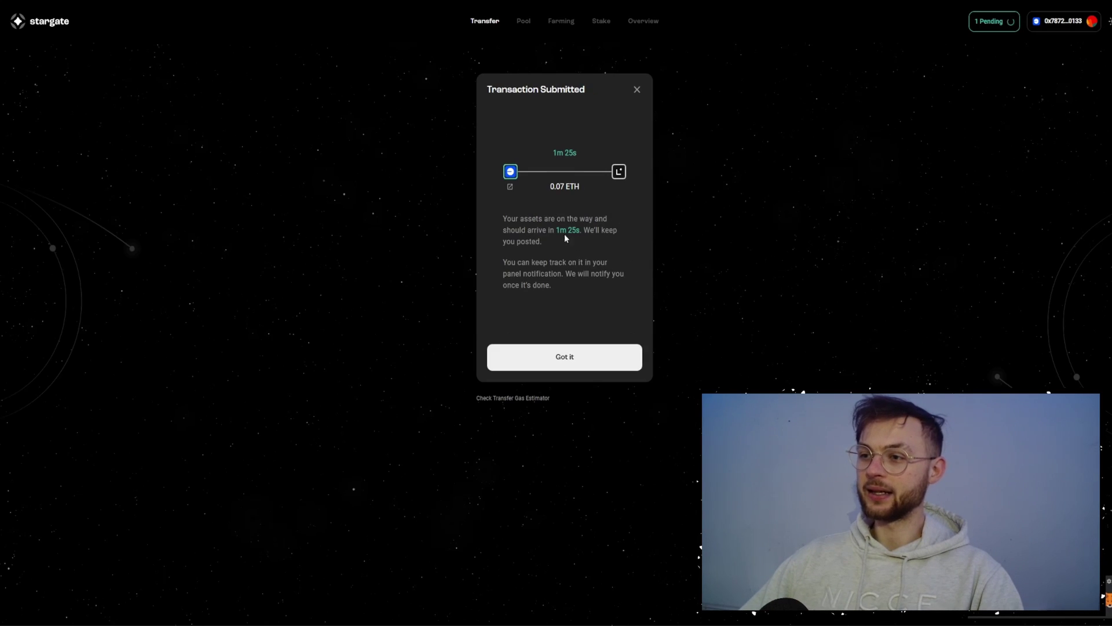
pyautogui.moveTo(556, 230); pyautogui.dragTo(580, 231)
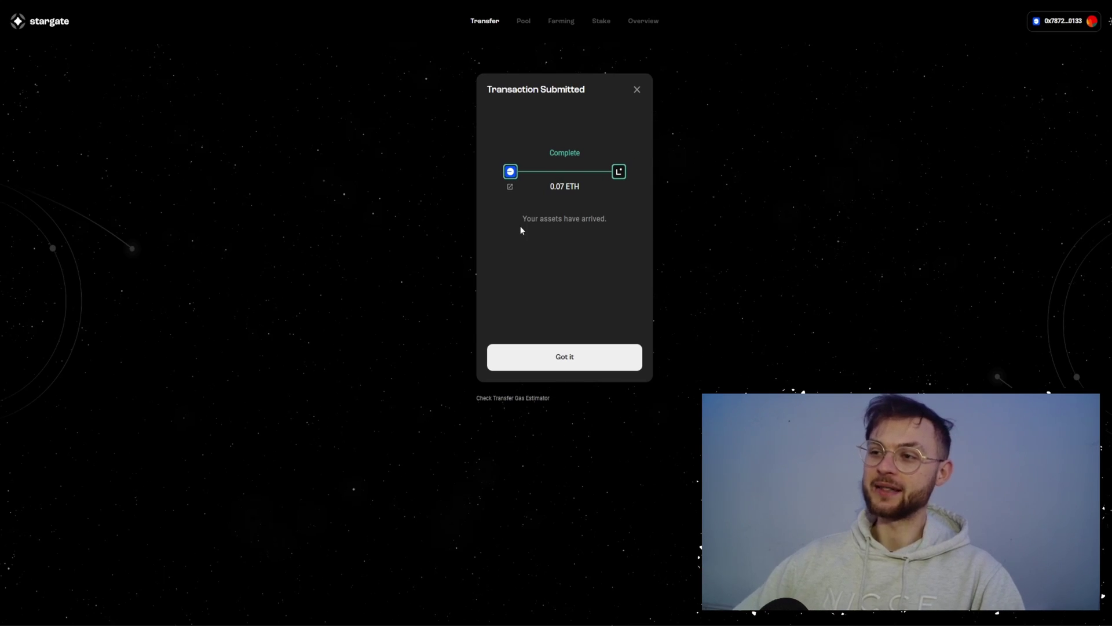
# Step: Dismiss the completion notice and start a 0.007 ETH transfer from Linea back to Base
pyautogui.click(578, 355)
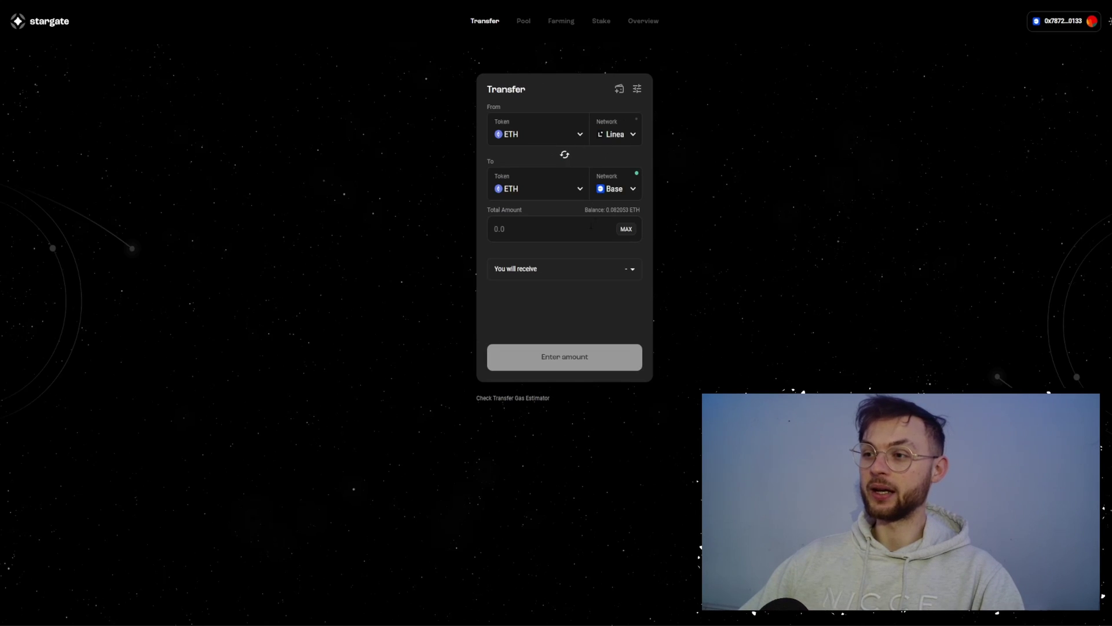
pyautogui.click(560, 230)
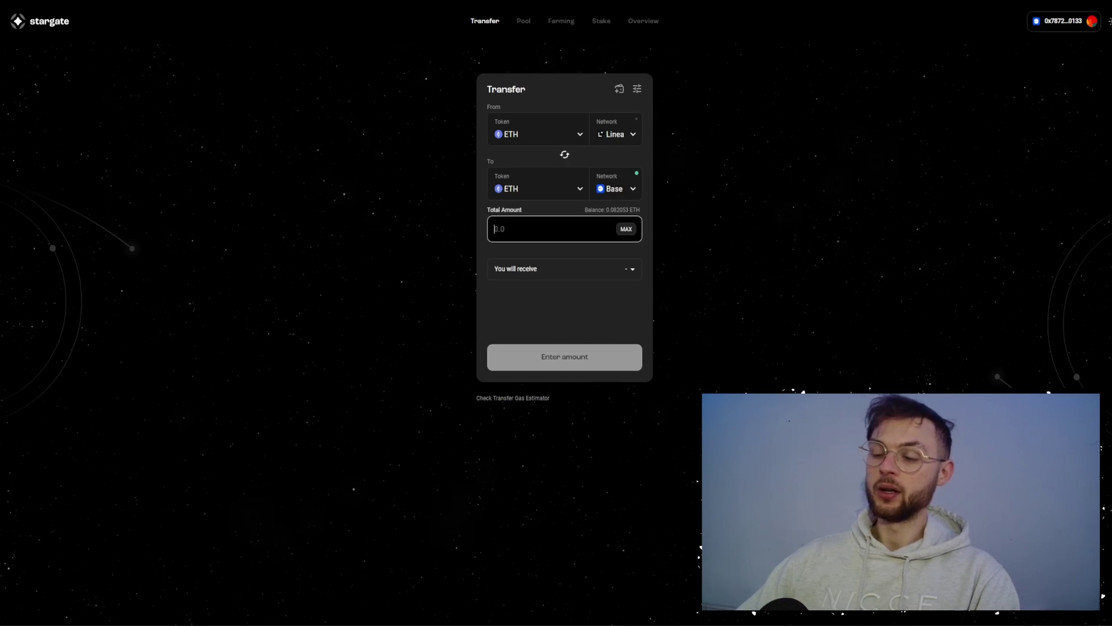
pyautogui.write('0.007')
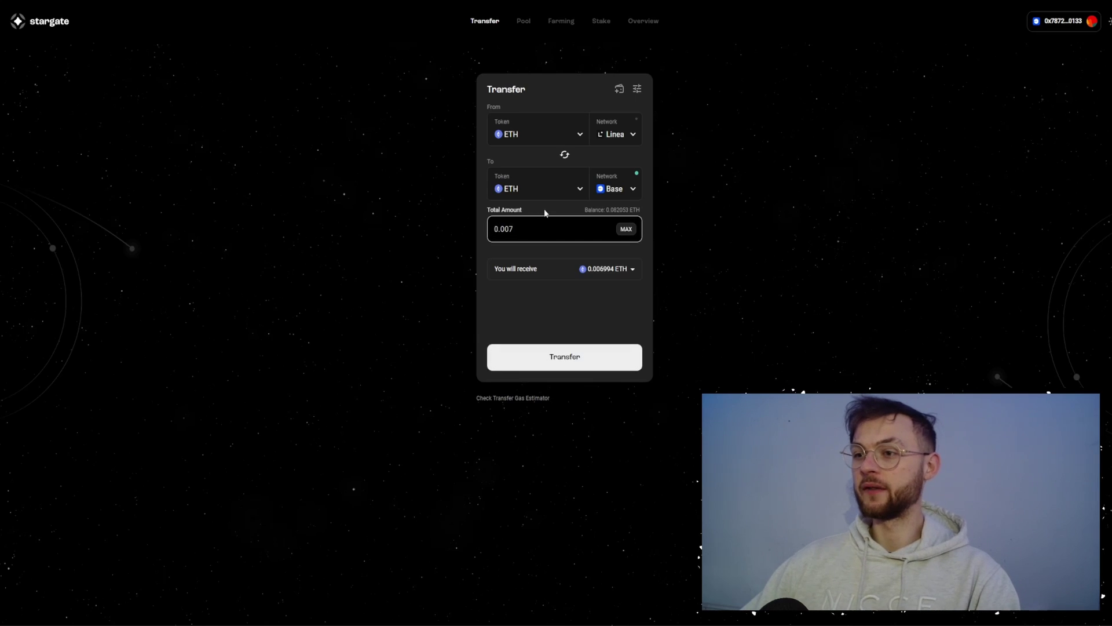
pyautogui.click(564, 356)
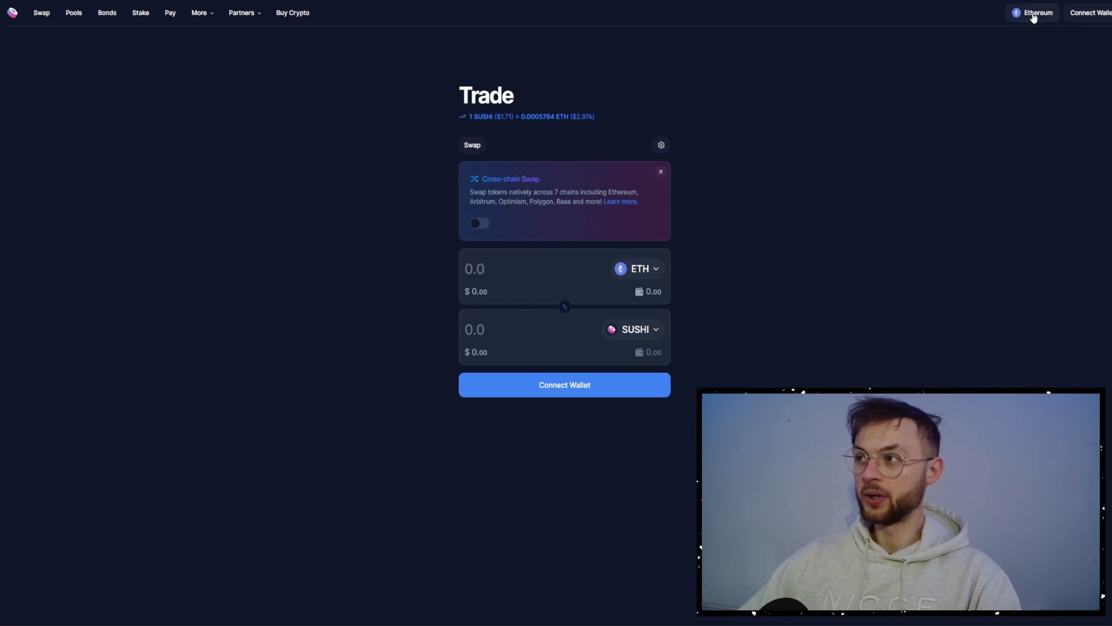
# Step: Connect MetaMask and leave cross-chain swapping turned off after checking its network options
pyautogui.moveTo(1093, 12)
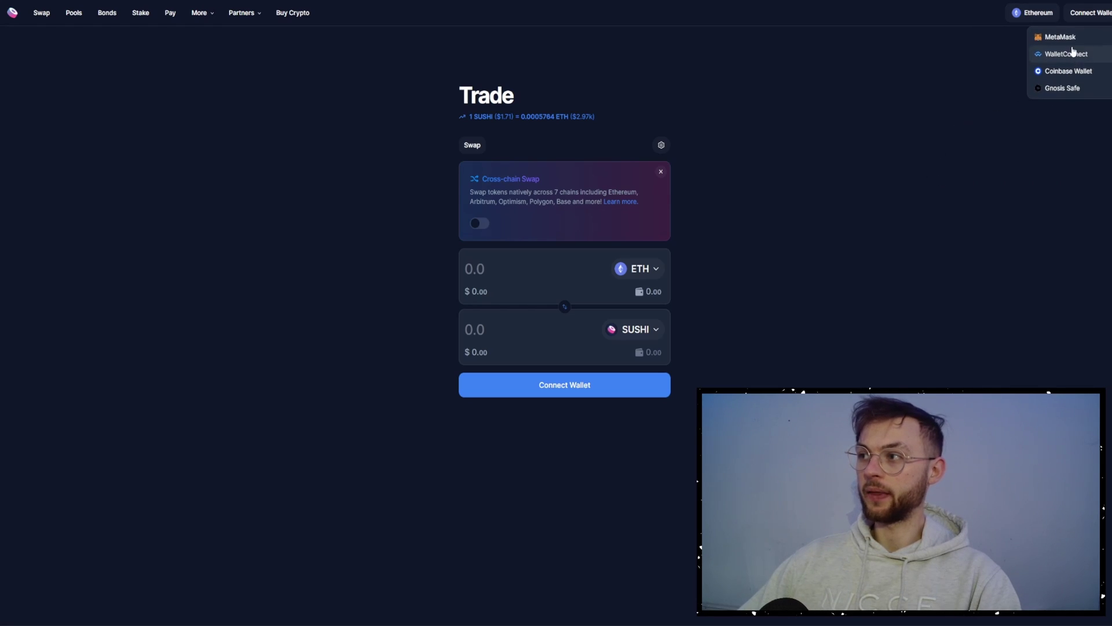
pyautogui.click(1059, 38)
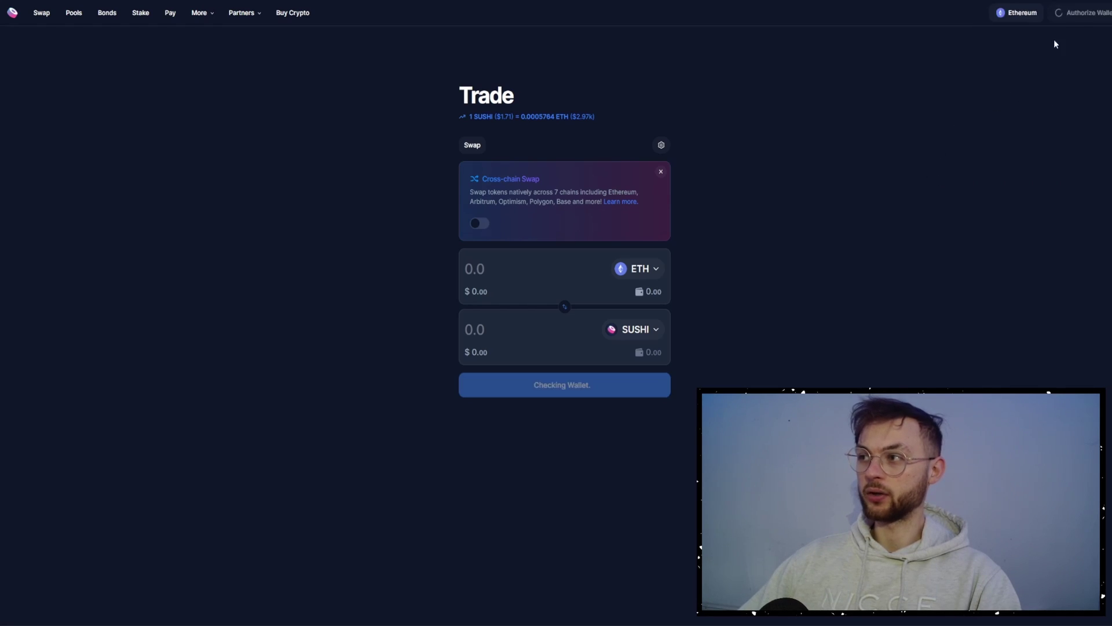
pyautogui.click(478, 223)
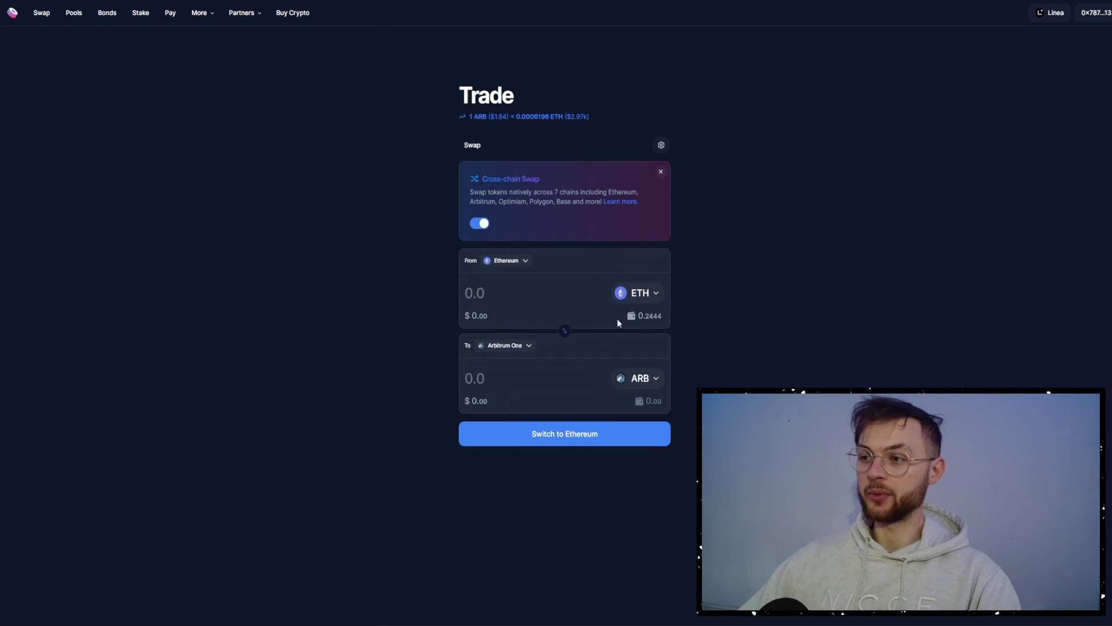
pyautogui.click(500, 268)
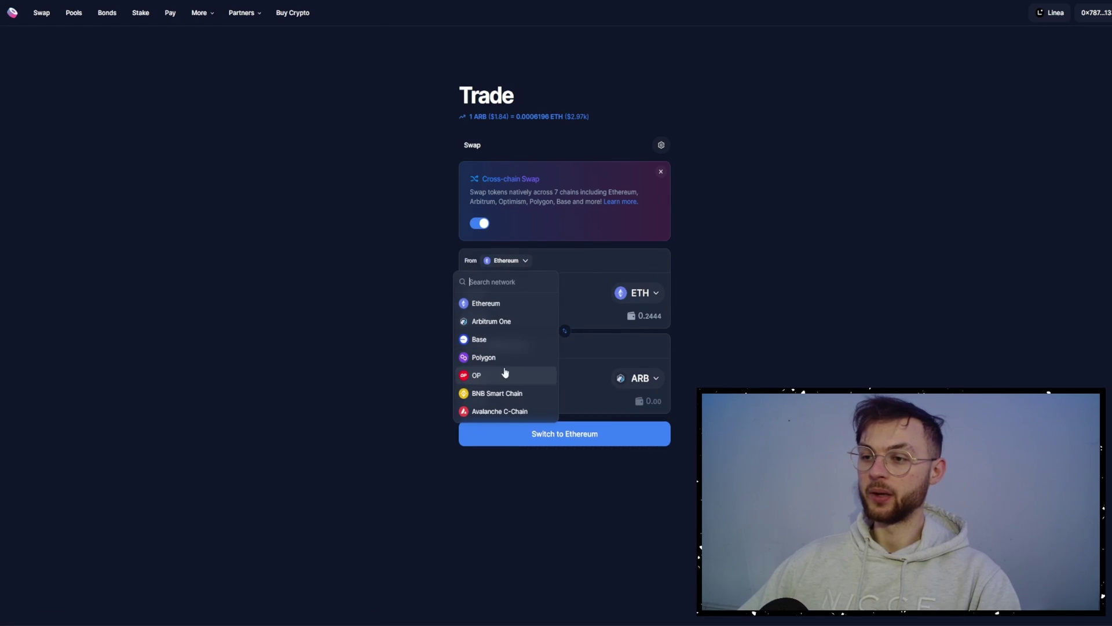
pyautogui.click(494, 336)
pyautogui.click(504, 345)
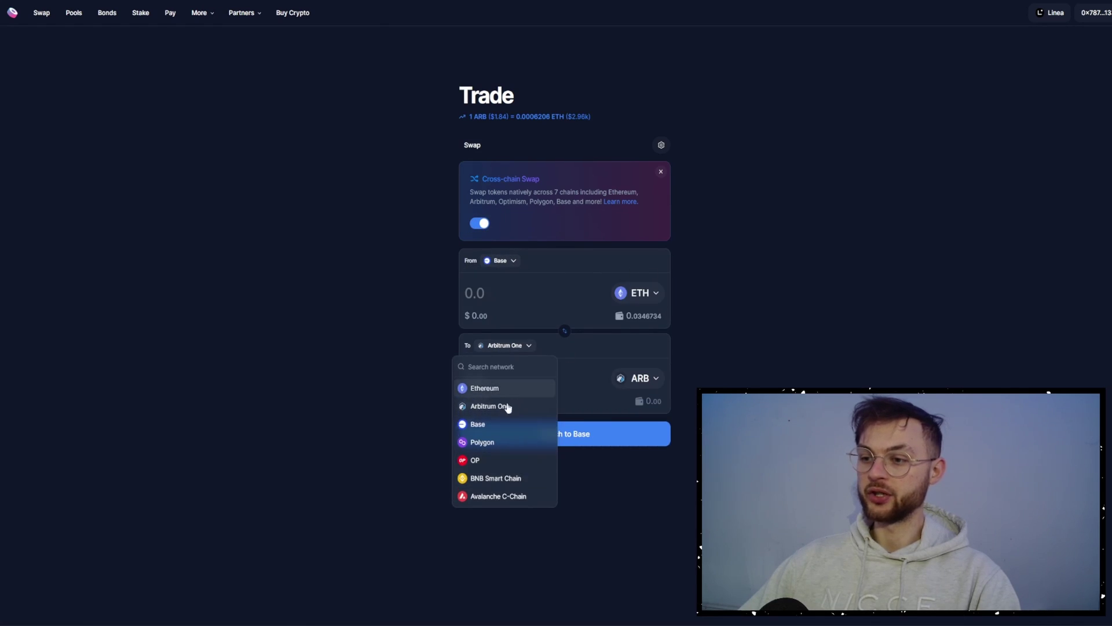
pyautogui.click(470, 326)
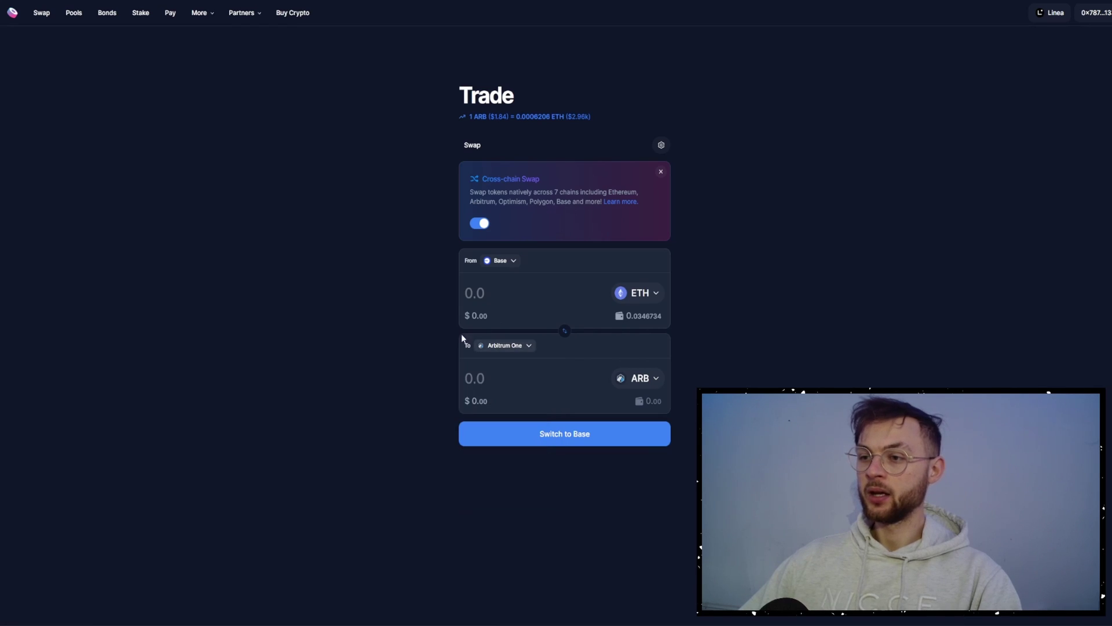
pyautogui.click(480, 224)
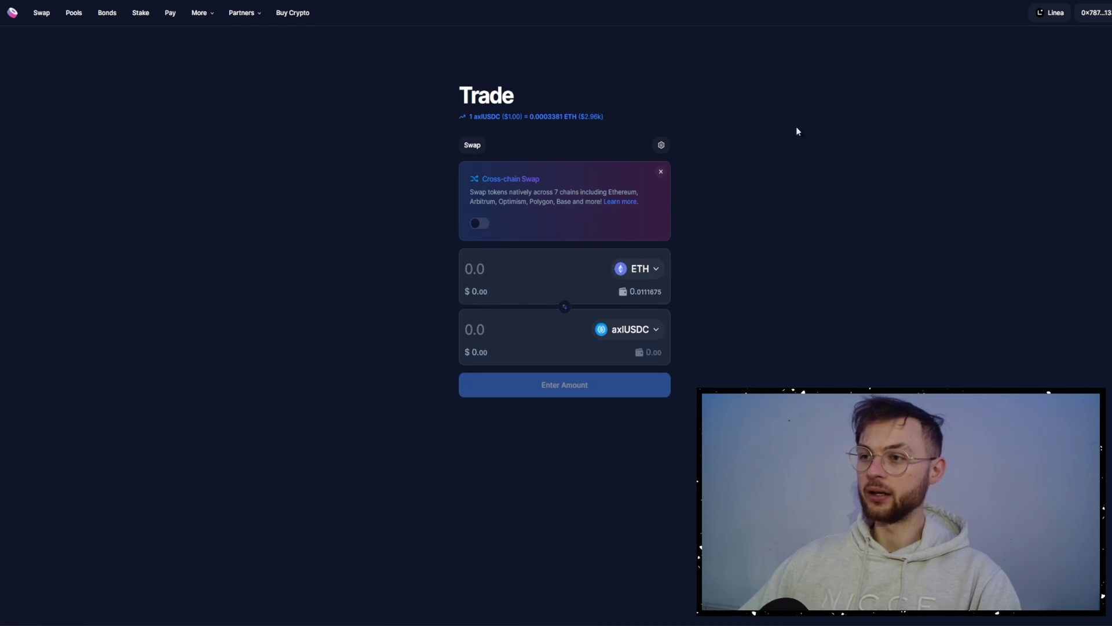
# Step: Switch the wallet network to Base
pyautogui.click(1050, 21)
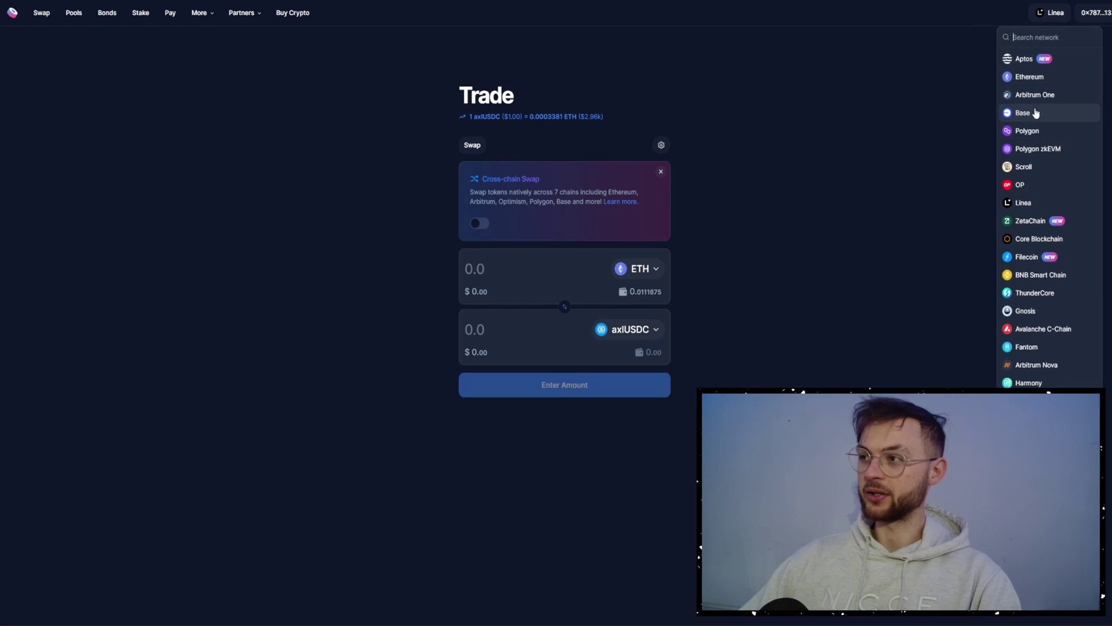
pyautogui.click(1023, 112)
pyautogui.moveTo(977, 39); pyautogui.dragTo(807, 117)
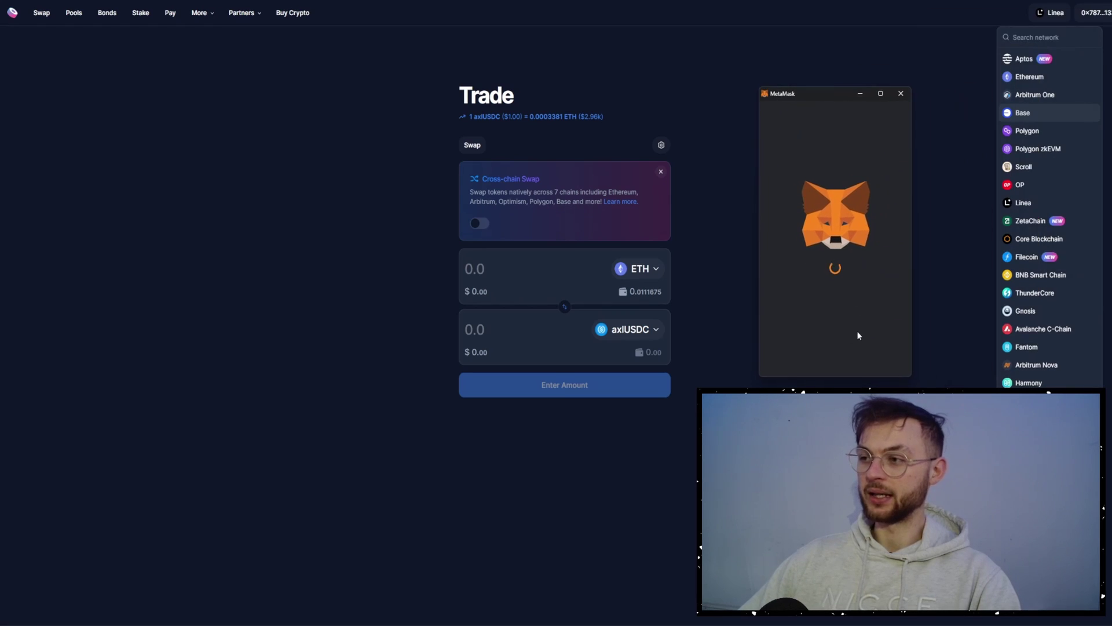
# Step: Choose USDC as the output token and swap 0.01 ETH for it
pyautogui.click(625, 329)
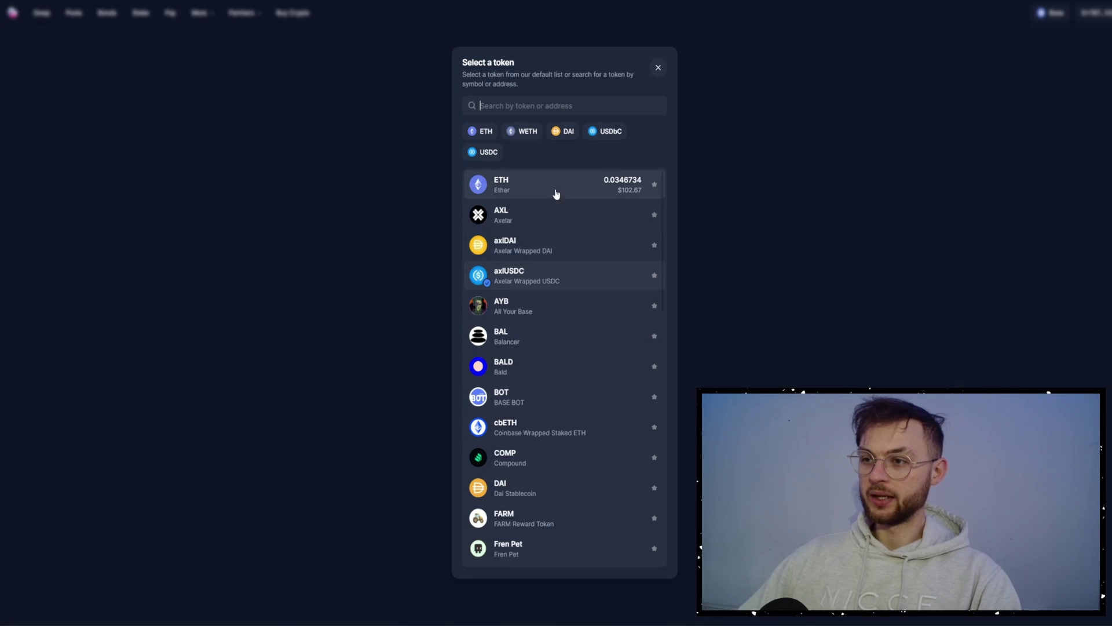
pyautogui.click(481, 153)
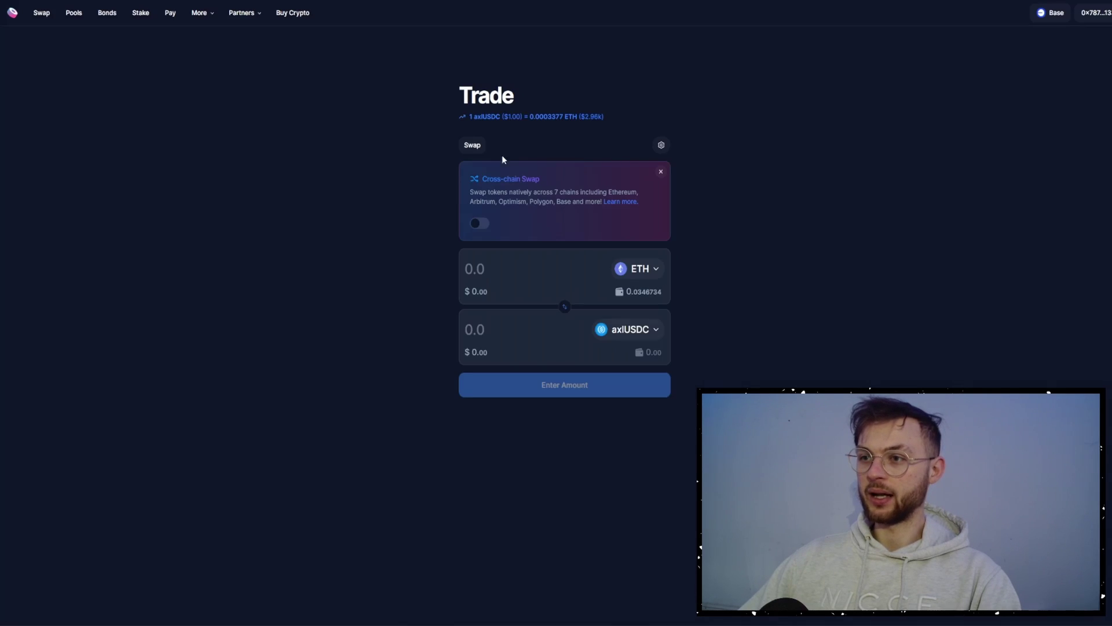
pyautogui.write('0.01')
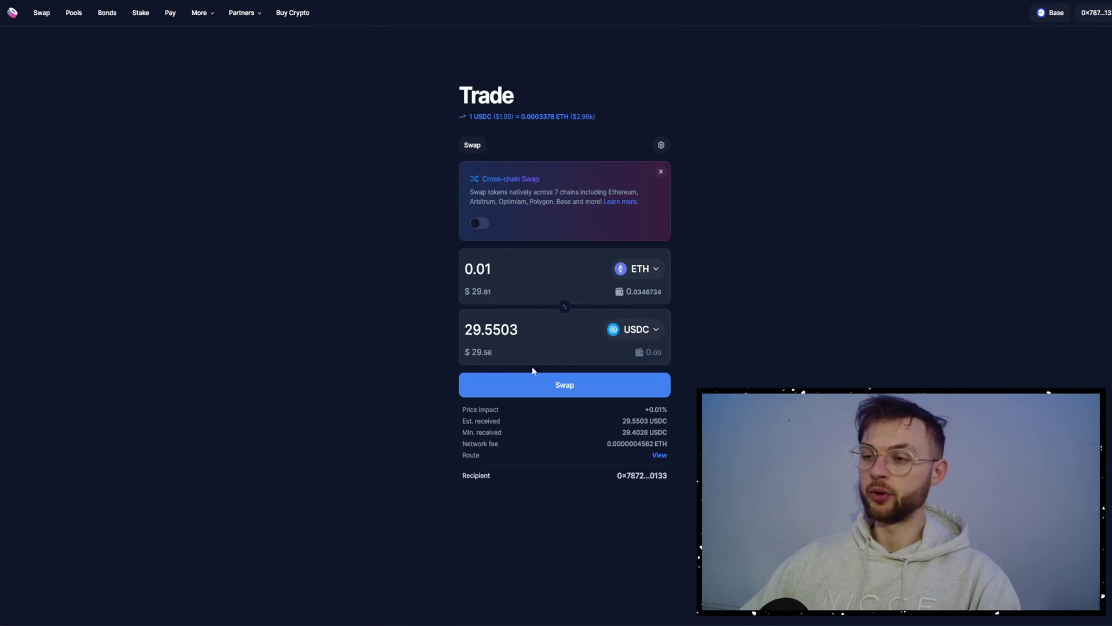
pyautogui.click(540, 382)
# Step: Confirm the pending 0.01 ETH-to-USDC swap
pyautogui.click(594, 404)
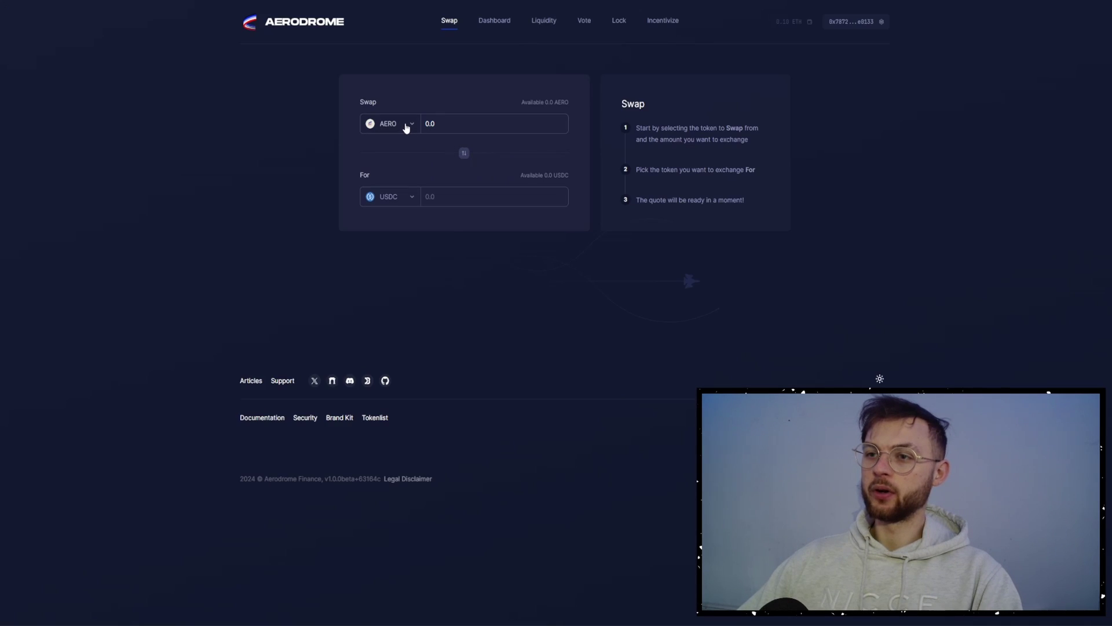
pyautogui.click(407, 127)
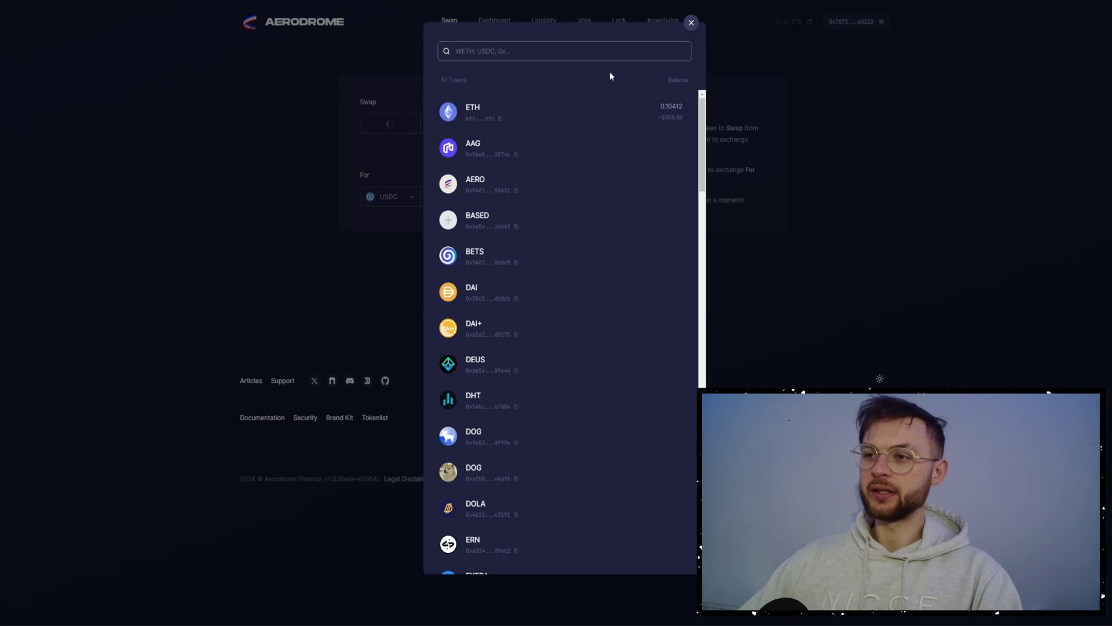
pyautogui.click(691, 23)
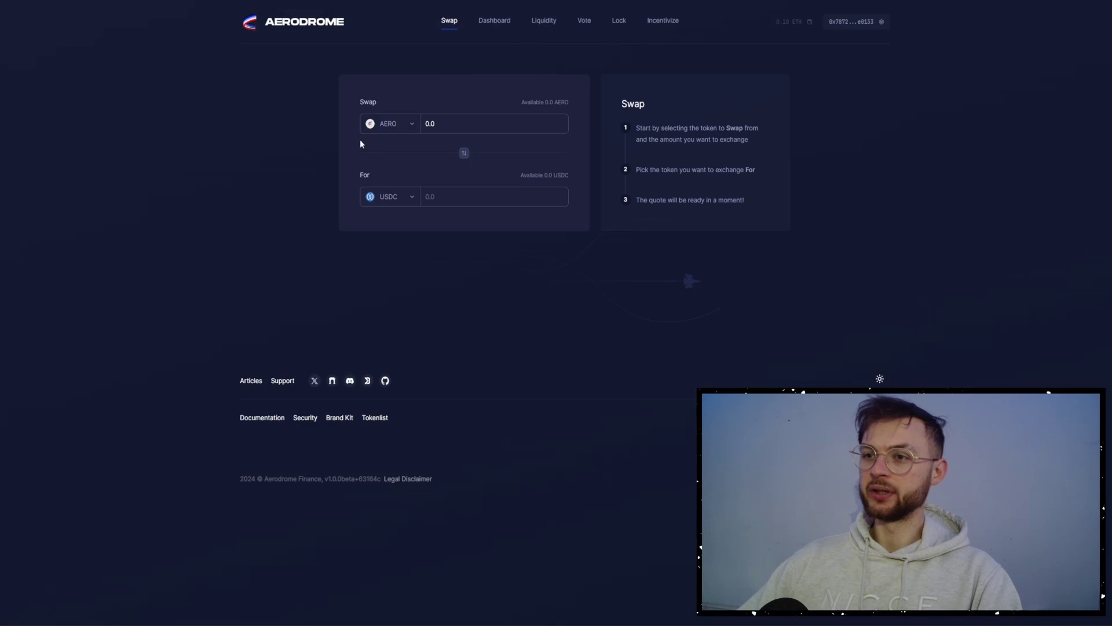
# Step: Swap 0.035 ETH for USDC on Aerodrome, then allow USDC spending for a 50 USDC→AERO swap
pyautogui.click(398, 129)
pyautogui.click(458, 109)
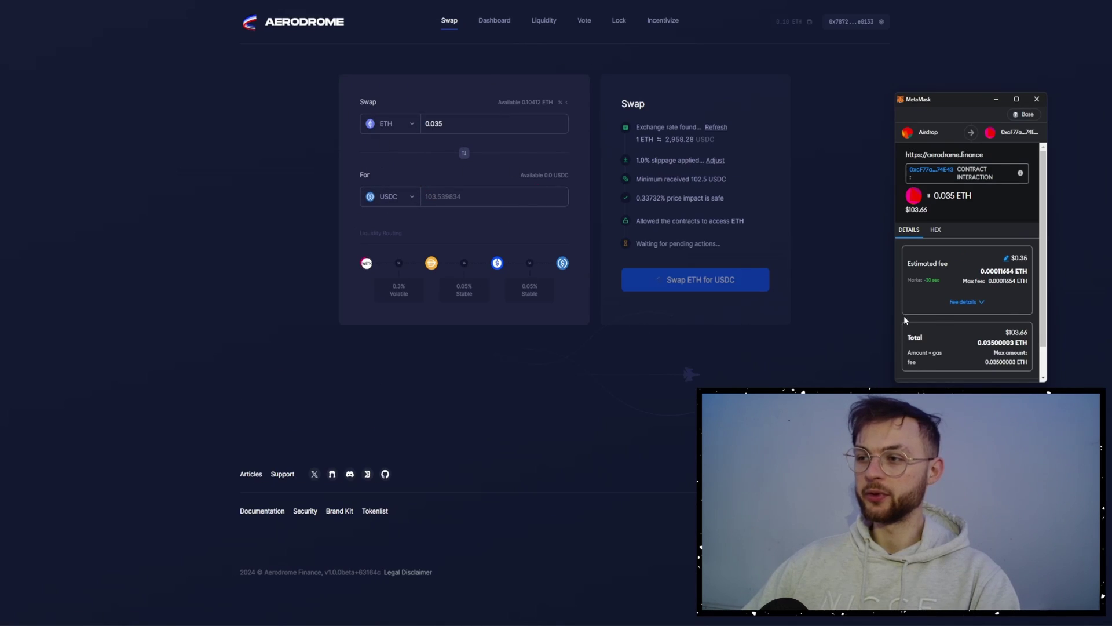
pyautogui.scroll(-1, 1012, 354)
pyautogui.click(1000, 363)
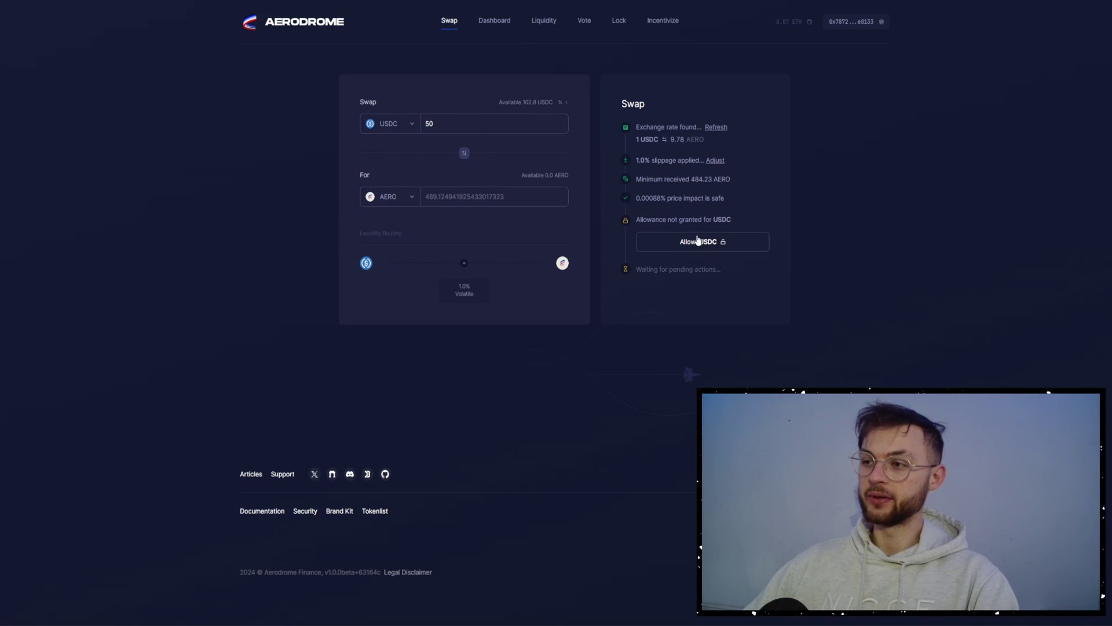
pyautogui.click(701, 241)
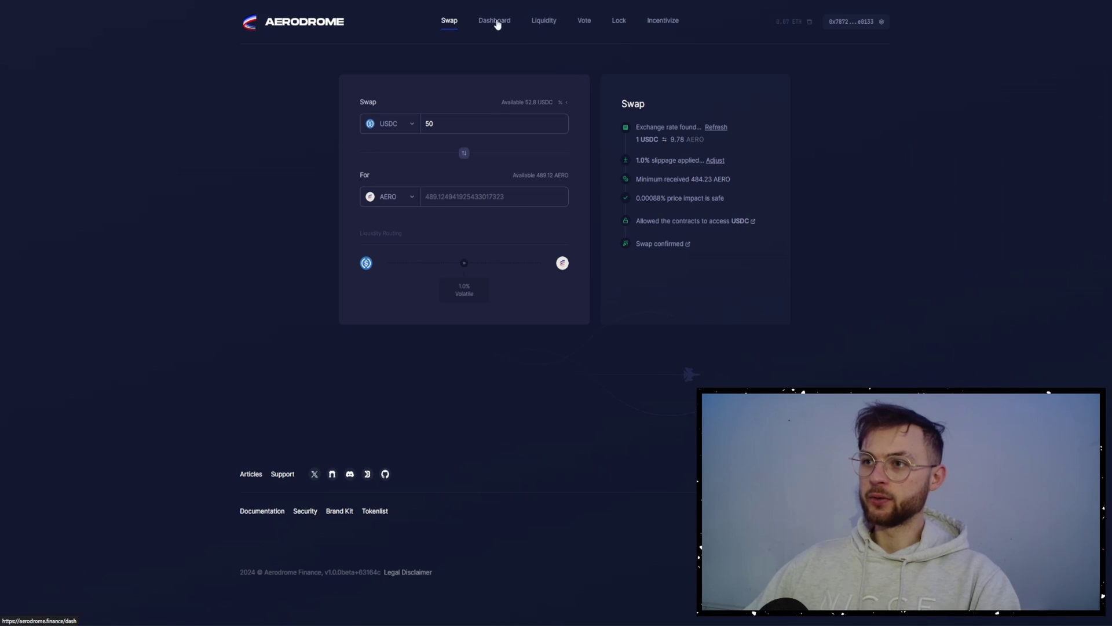
# Step: Deposit 489.12 AERO and 16.58 USDC into the sAMM-USDC/AERO pool and stake 100% of it
pyautogui.click(495, 22)
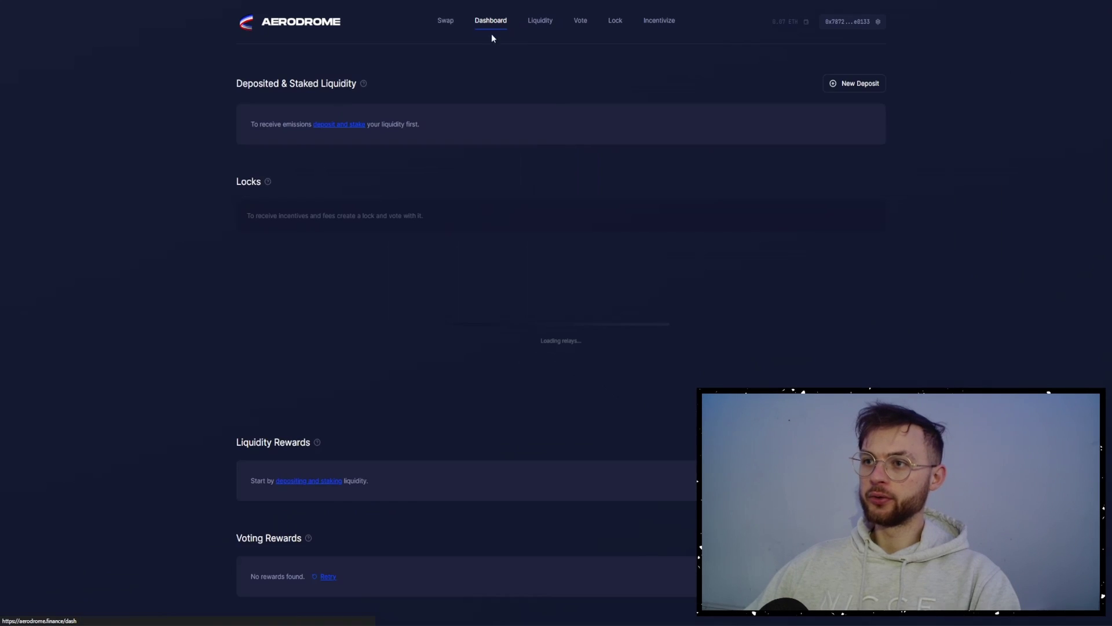
pyautogui.click(340, 127)
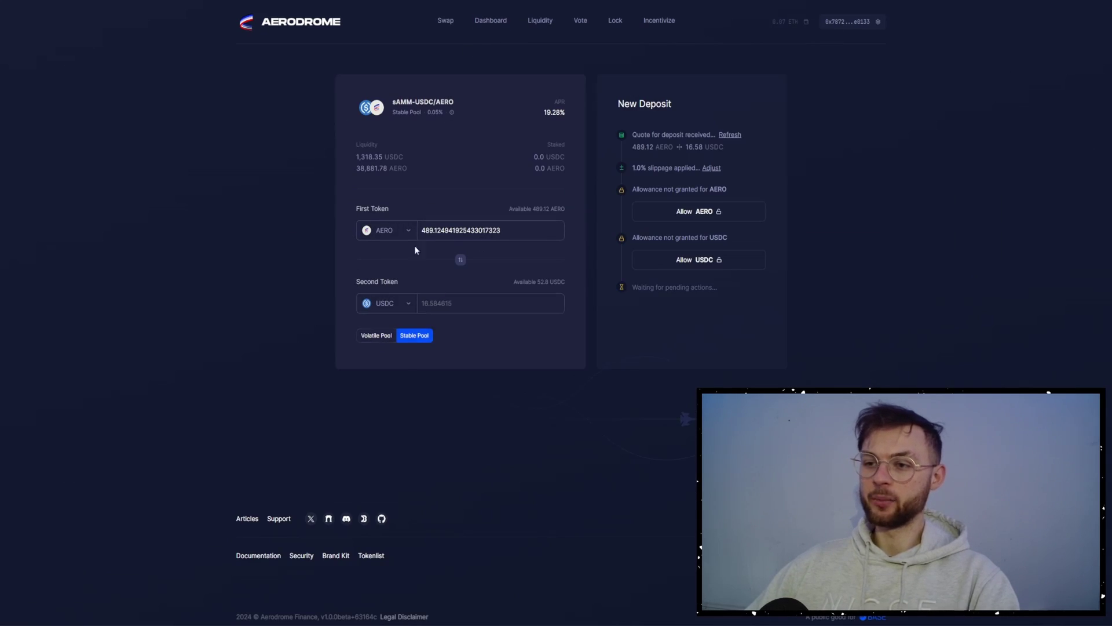
pyautogui.click(682, 213)
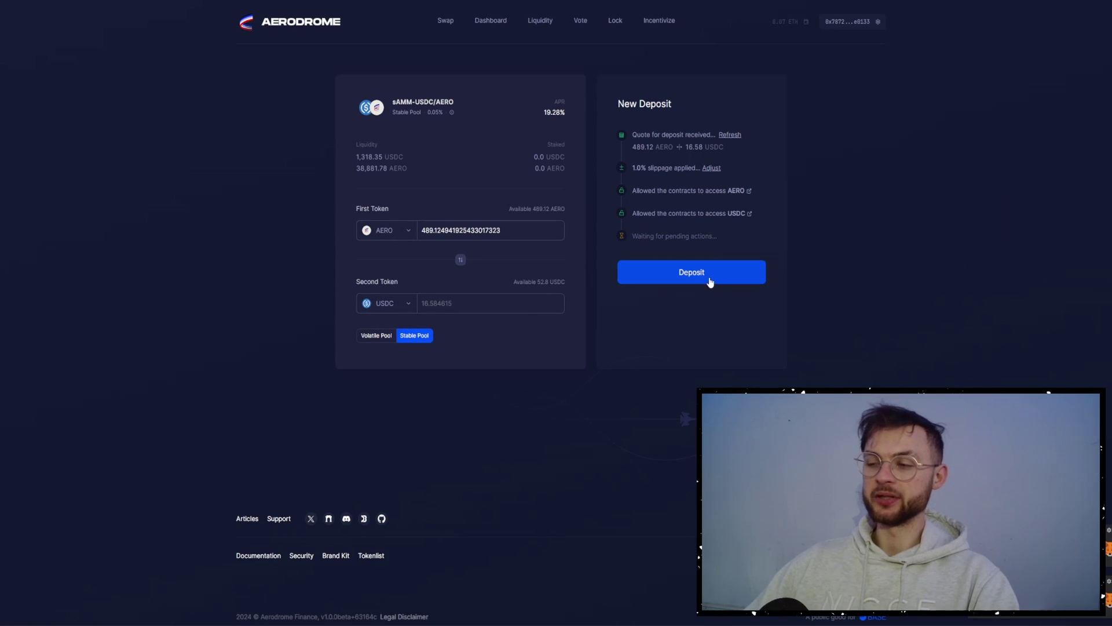
pyautogui.click(710, 282)
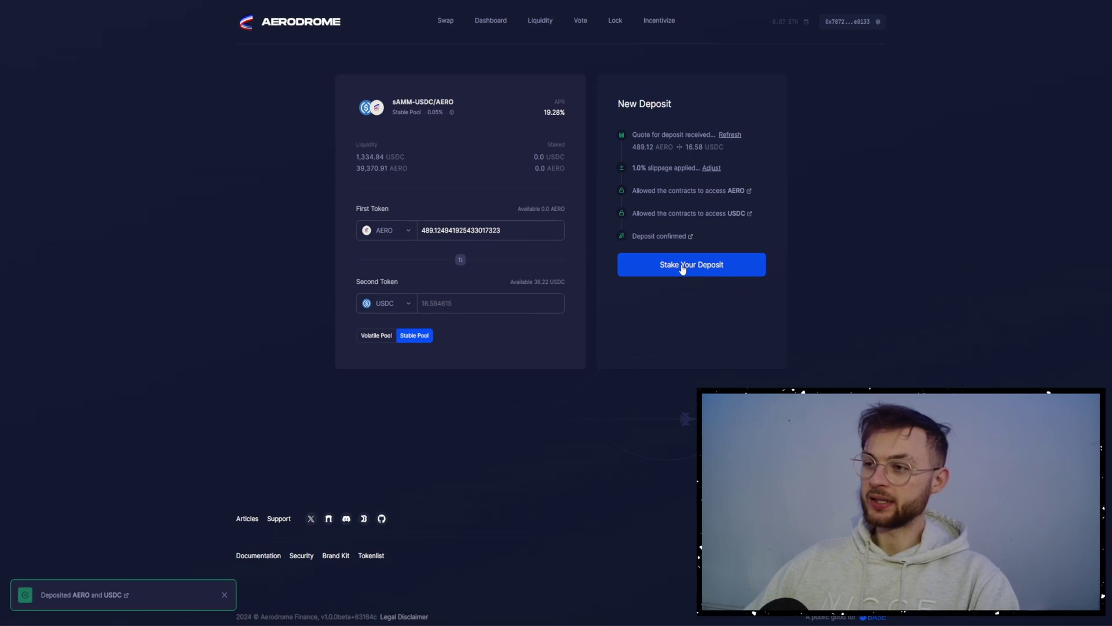
pyautogui.click(684, 271)
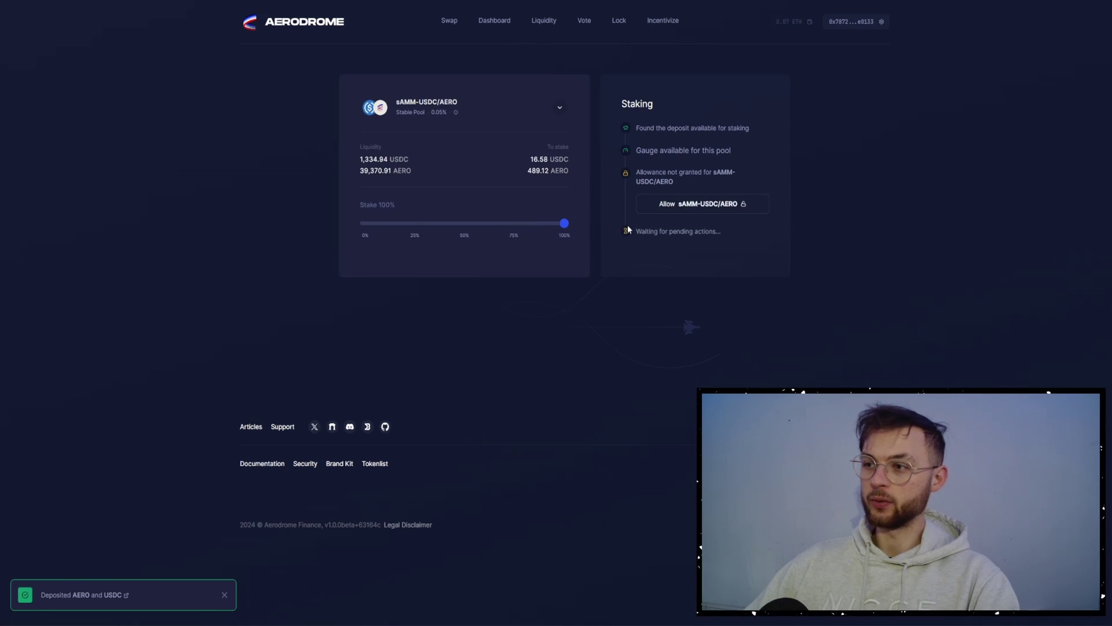
pyautogui.click(689, 209)
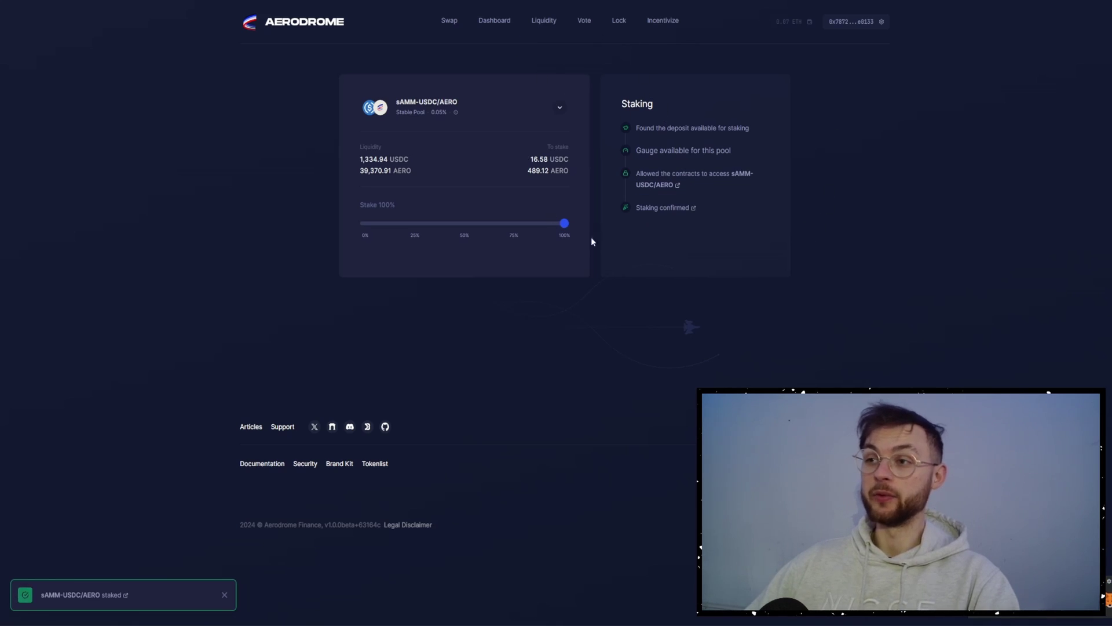
# Step: Switch to Layer3 and scroll through the Base quest grid, where Base Beginner shows 1/5
pyautogui.hotkey('ctrl', 'Tab')
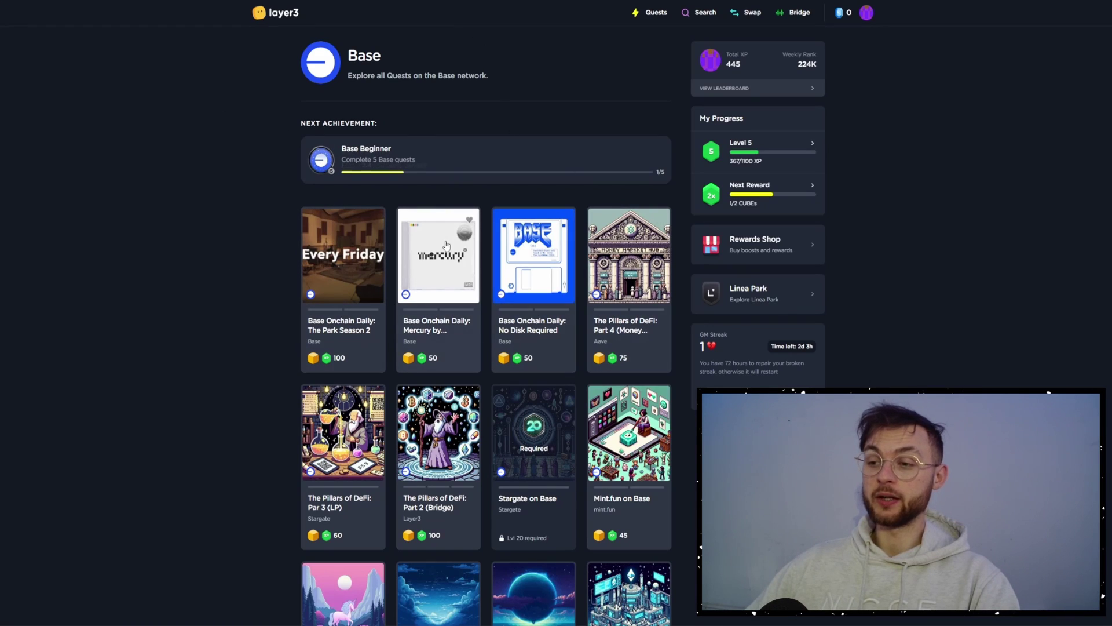
pyautogui.scroll(-3, 456, 230)
pyautogui.scroll(3, 456, 230)
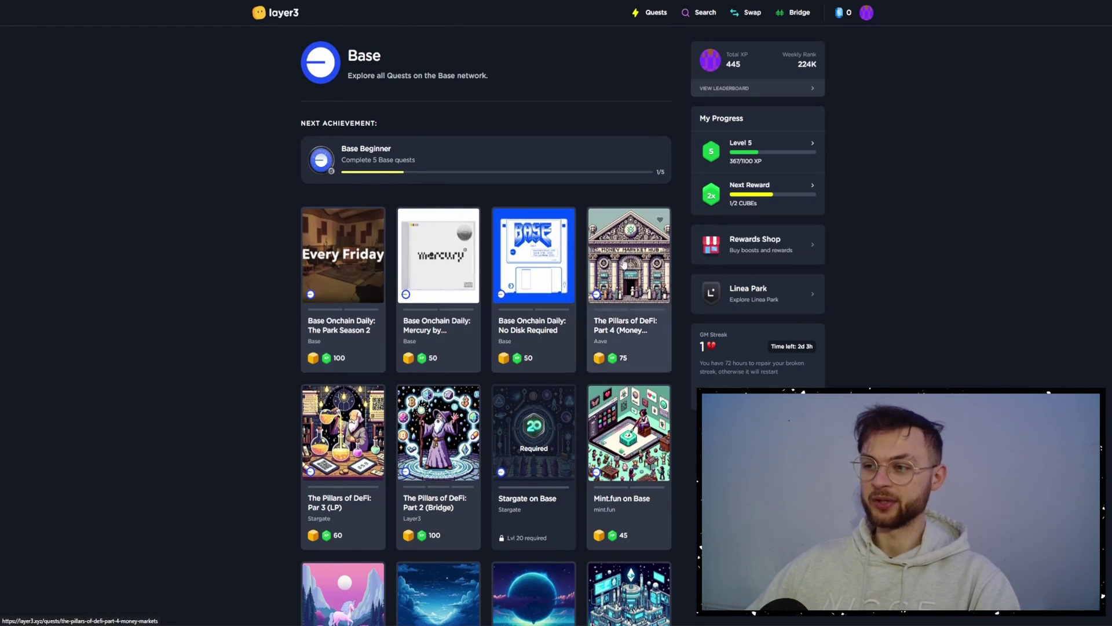
pyautogui.scroll(-7, 532, 287)
pyautogui.scroll(5, 602, 273)
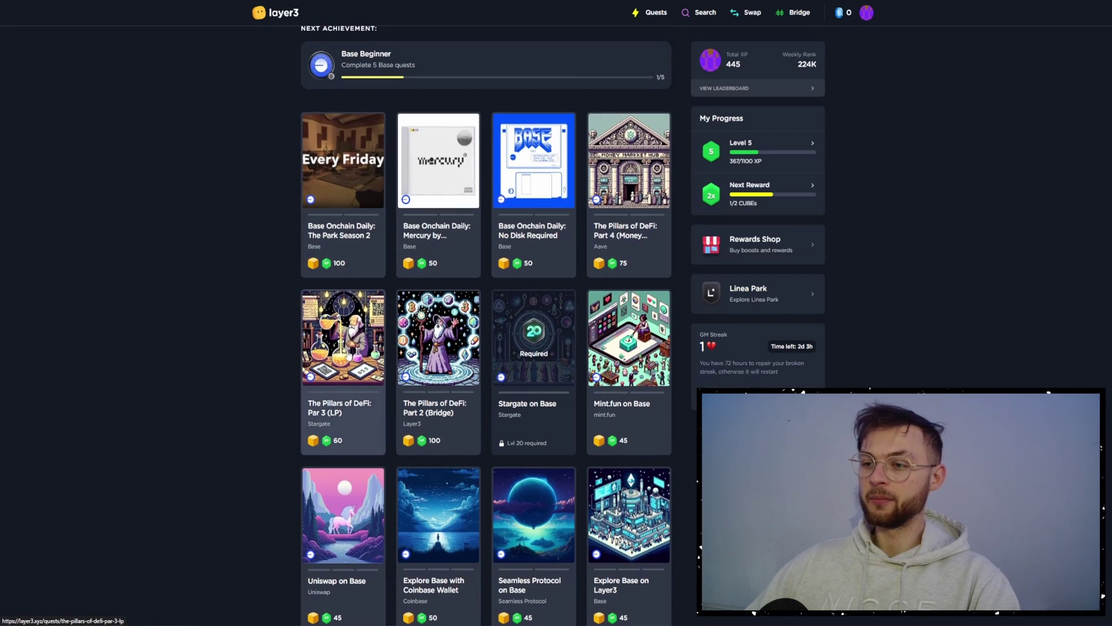
pyautogui.scroll(-3, 555, 355)
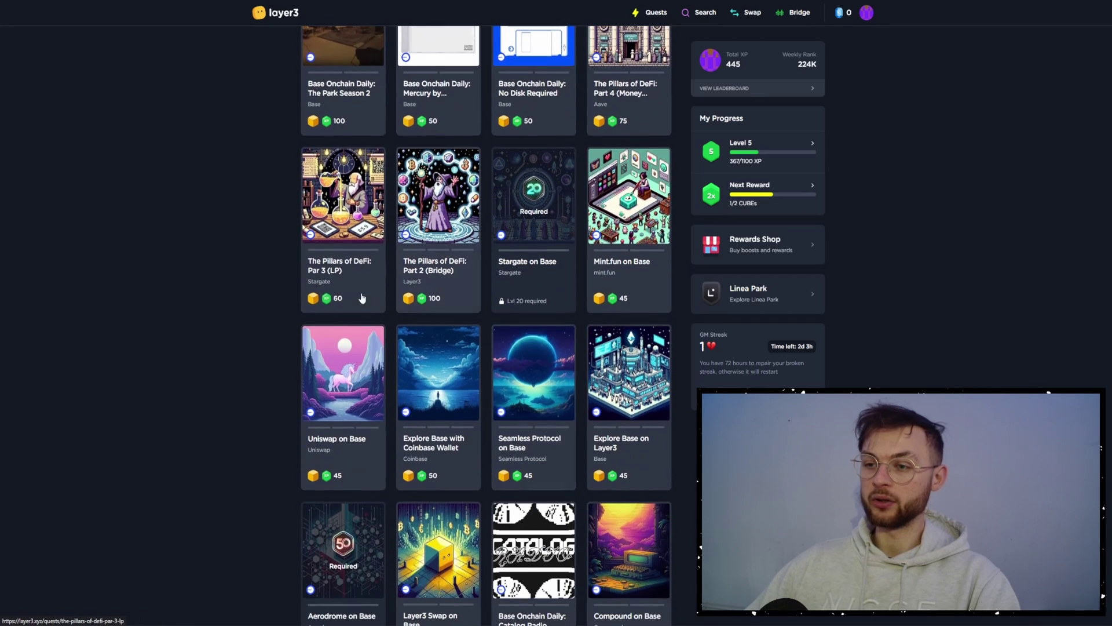
pyautogui.scroll(-4, 613, 260)
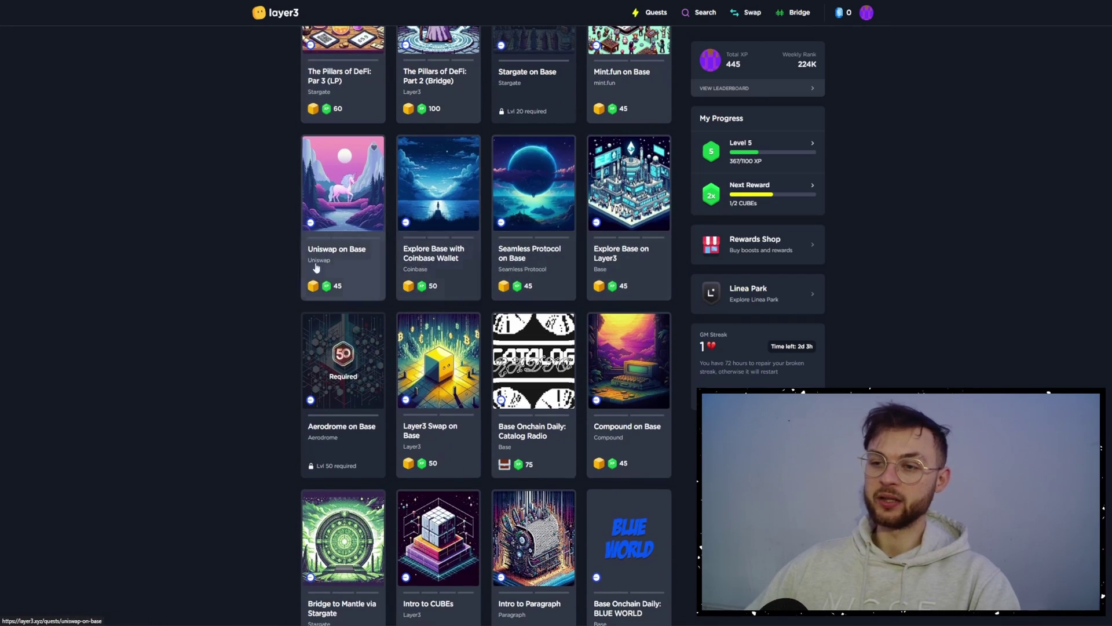
pyautogui.scroll(2, 521, 262)
pyautogui.scroll(-8, 348, 265)
pyautogui.scroll(-3, 324, 265)
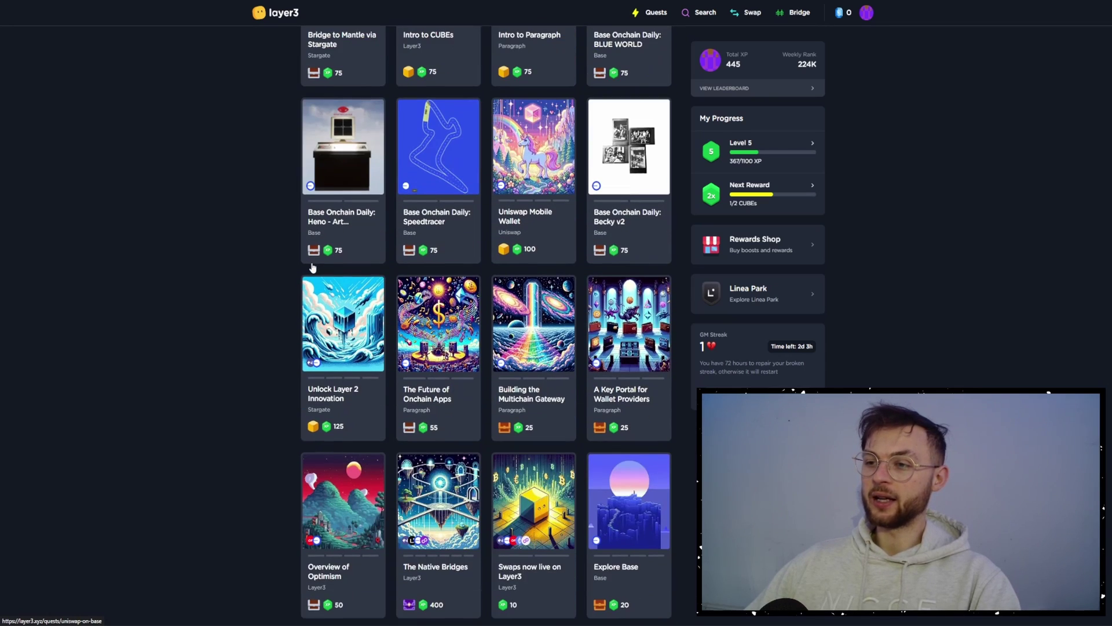
pyautogui.scroll(3, 753, 220)
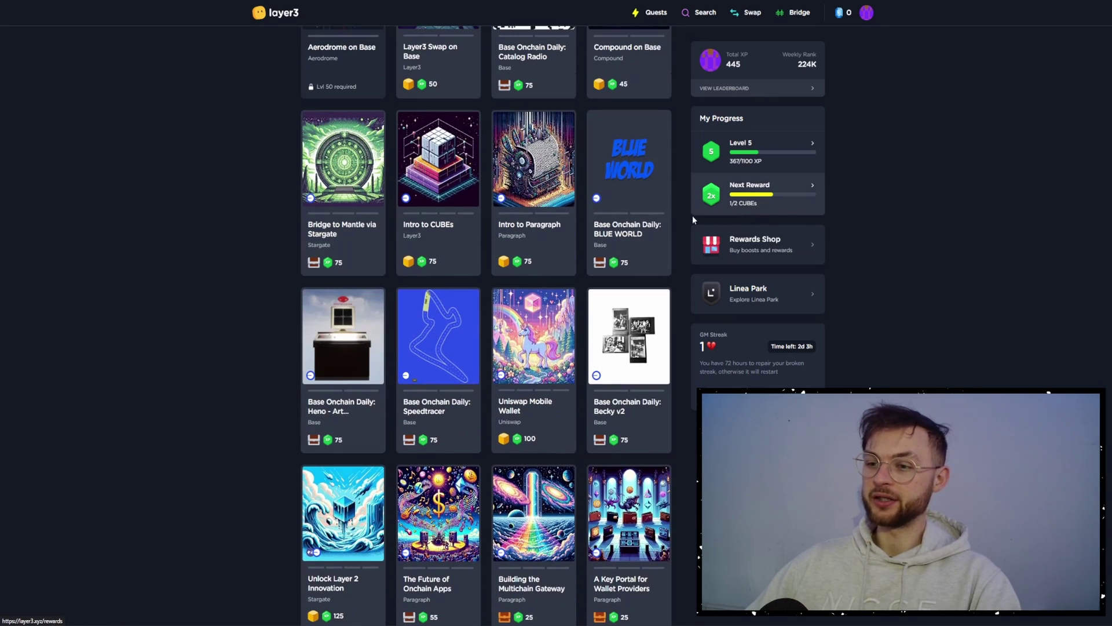
pyautogui.scroll(-2, 438, 359)
pyautogui.scroll(5, 579, 290)
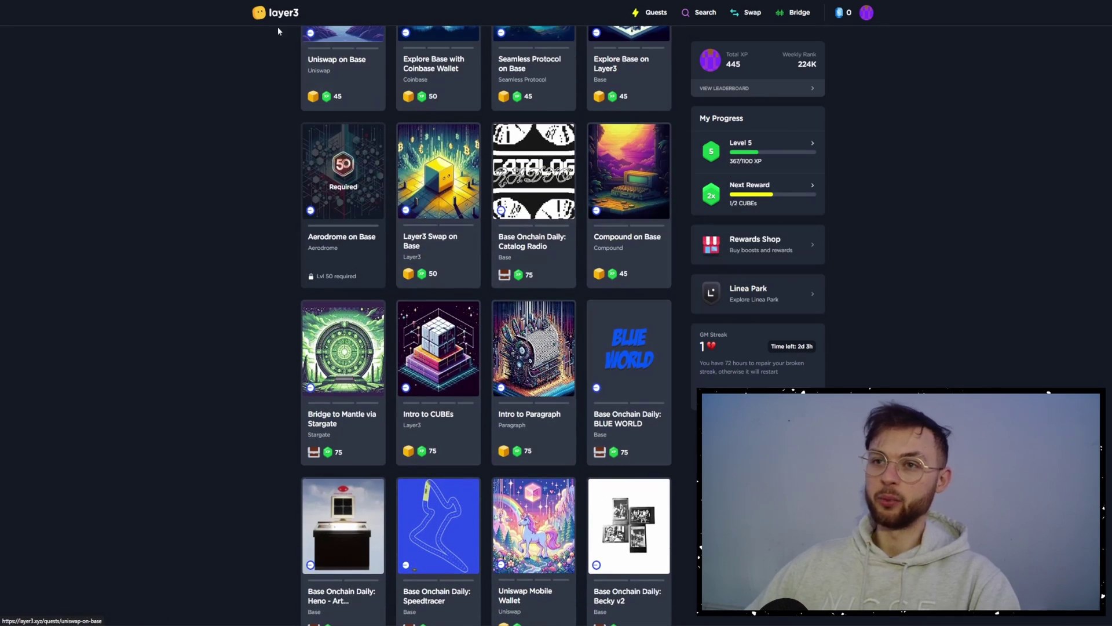
pyautogui.scroll(-7, 226, 185)
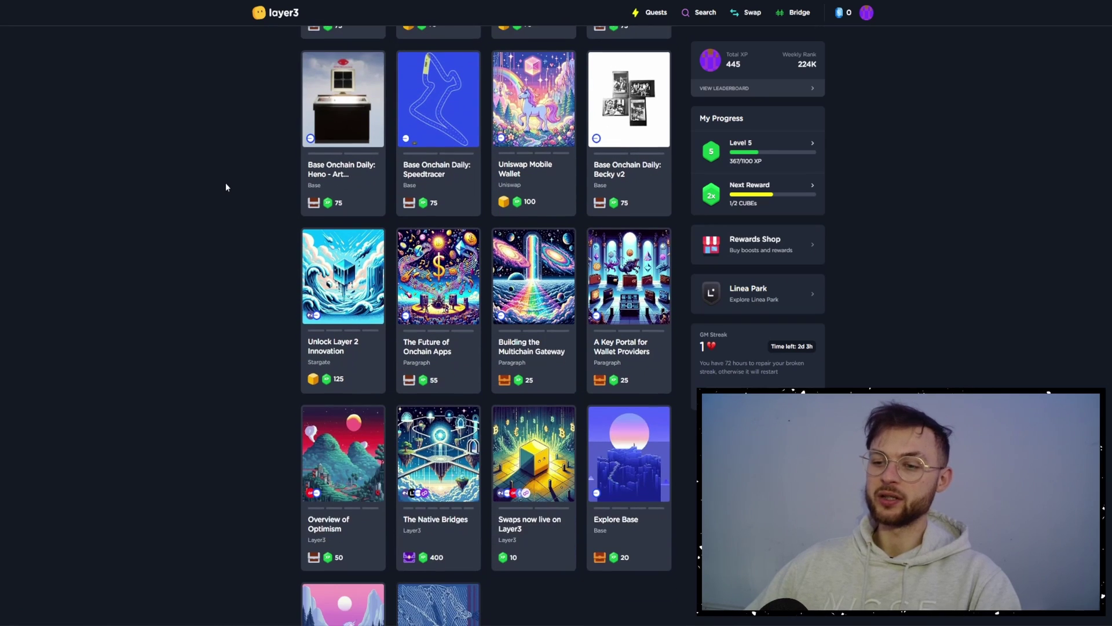
pyautogui.scroll(10, 226, 187)
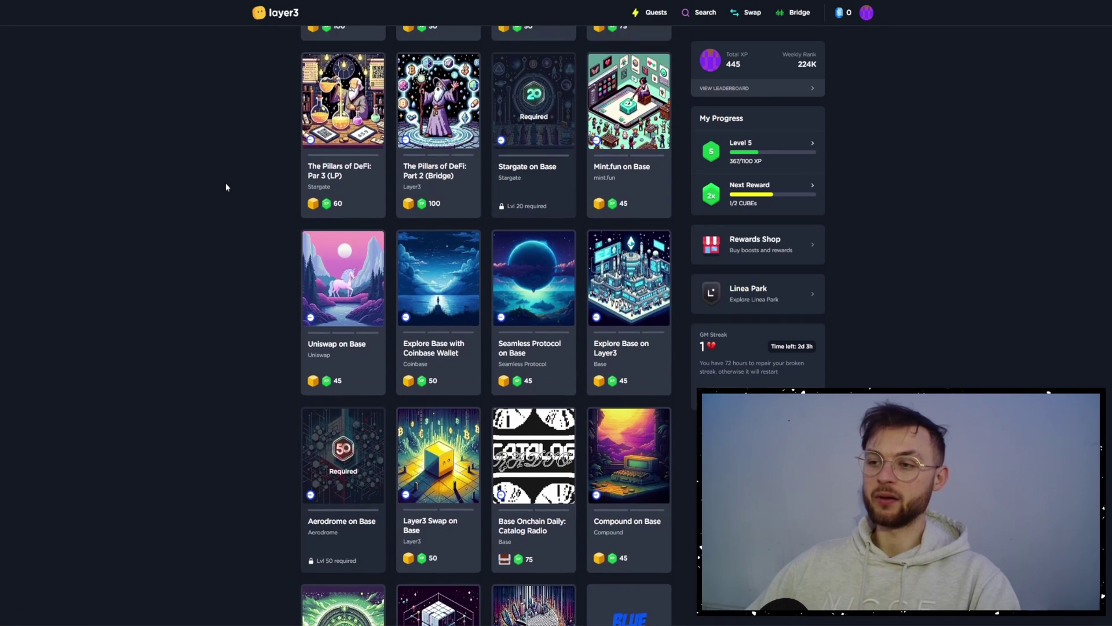
pyautogui.scroll(5, 226, 186)
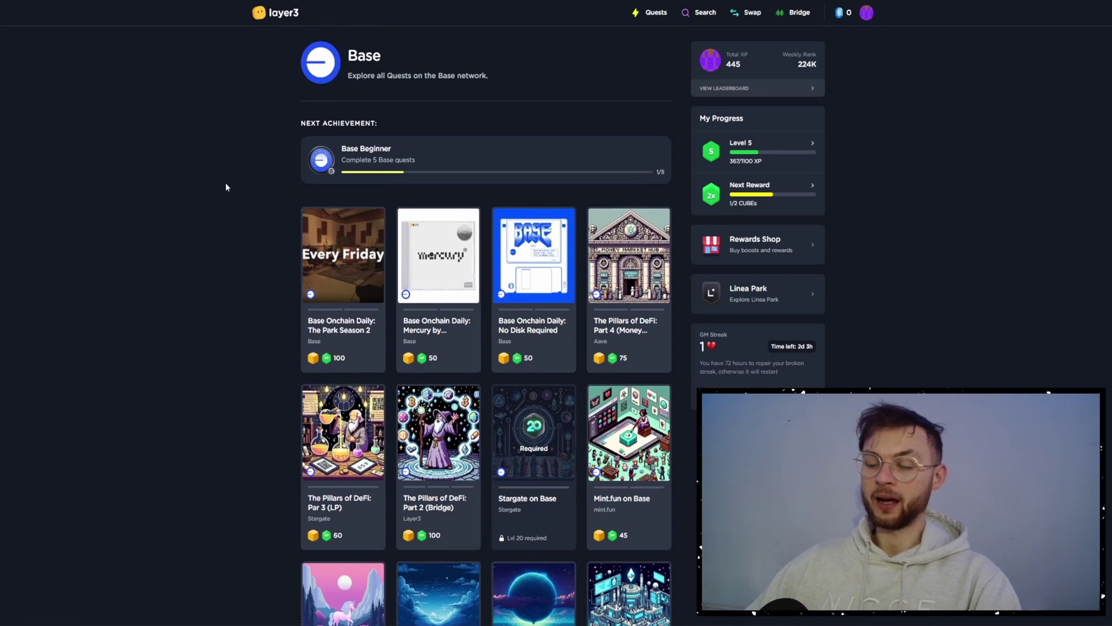